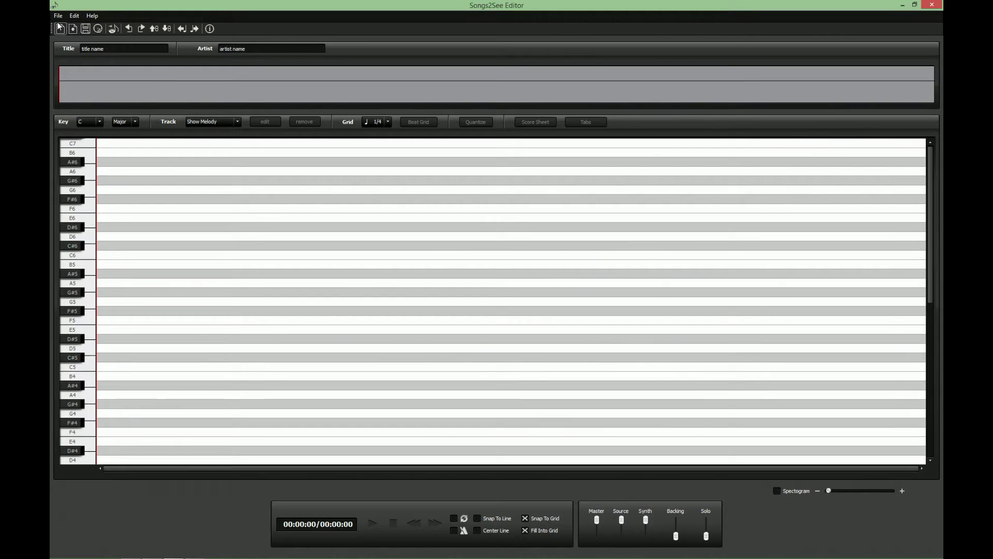
Start a guided import of Piano Music.wav and preview the recording
click(58, 16)
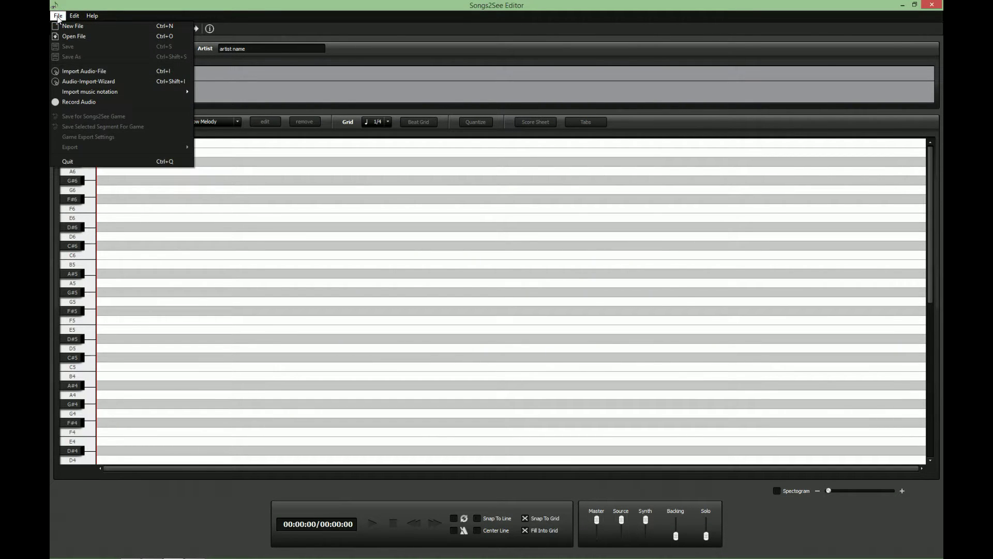
click(96, 83)
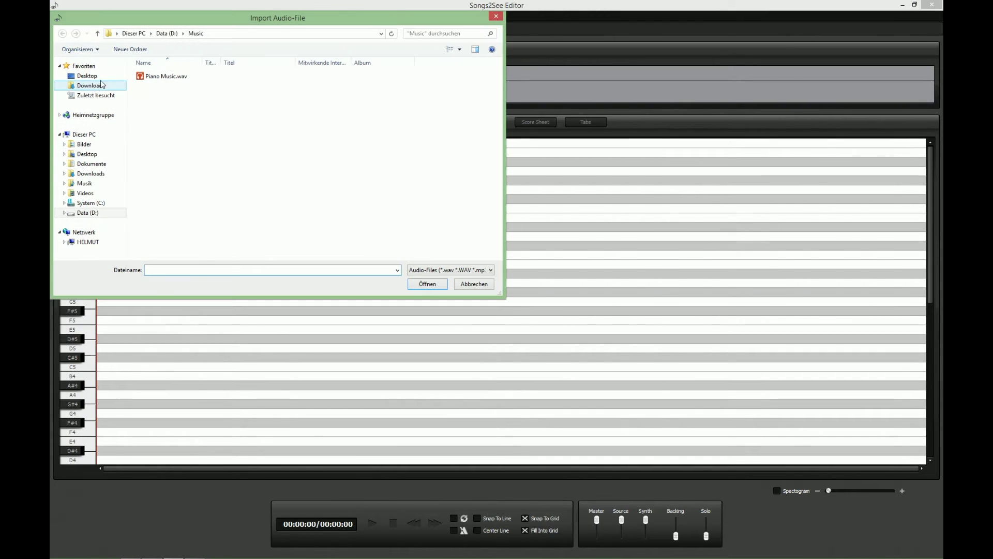
click(160, 76)
click(424, 284)
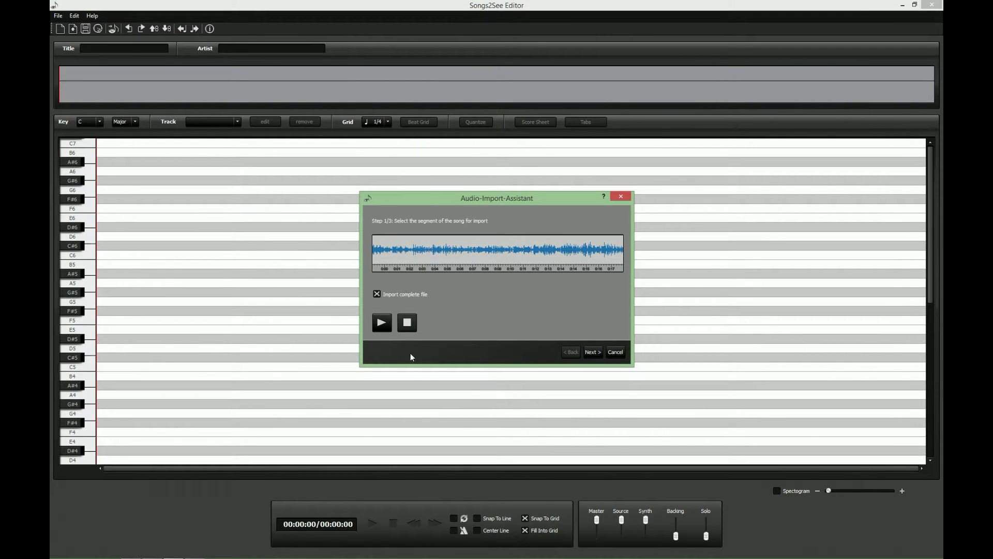
click(382, 323)
Accept the whole file in G Major and transcribe the Main Melody and Bass
click(595, 352)
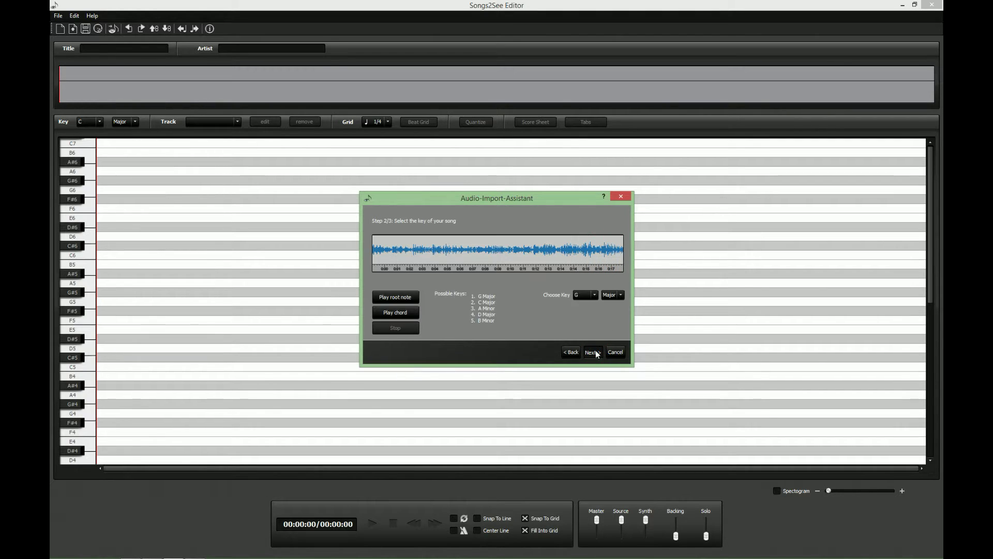
click(595, 351)
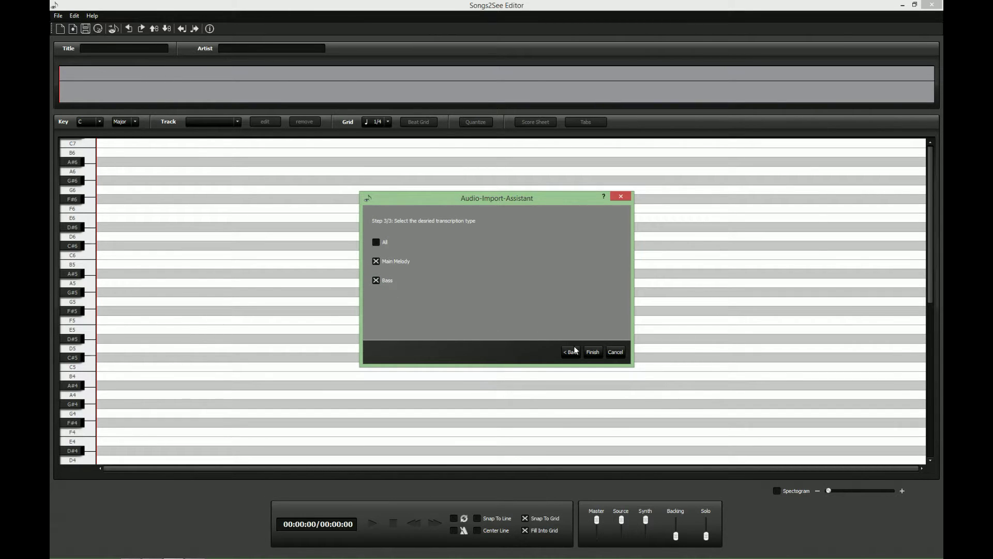
click(593, 353)
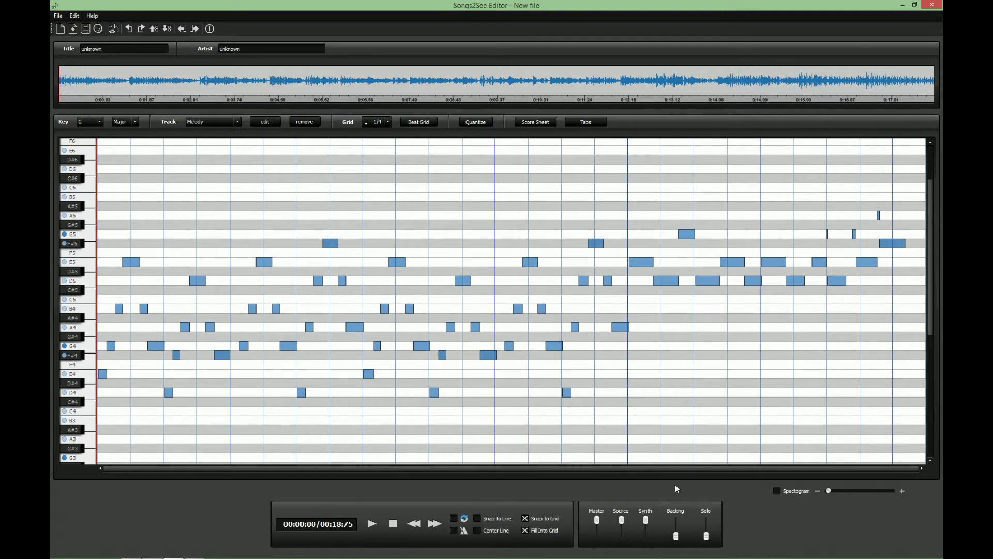
Lower the Source recording volume, play the transcribed melody, and start quantizing it
drag(622, 520, 625, 529)
click(372, 524)
click(476, 123)
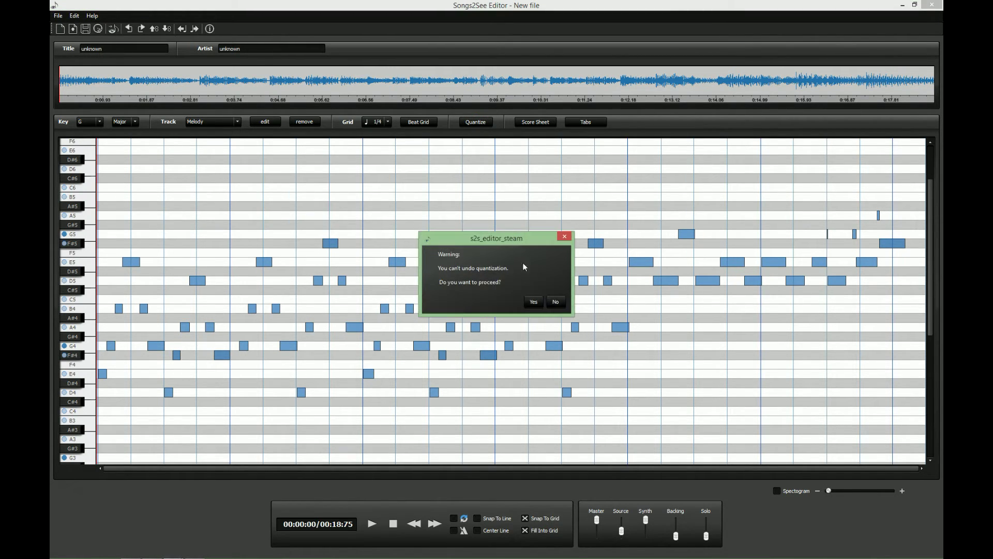
Confirm the quantization, set the grid to 1/16, and show the spectrogram
click(533, 301)
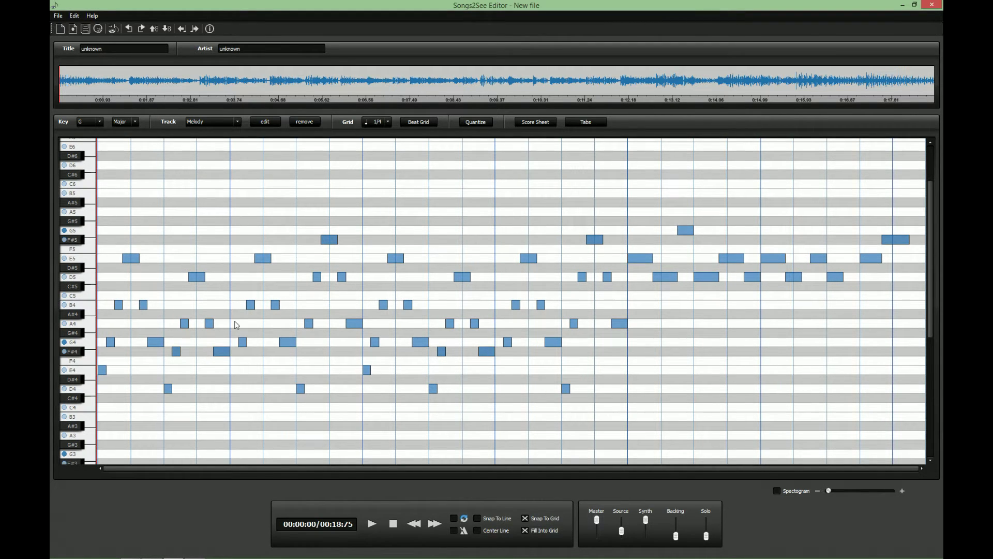
click(380, 123)
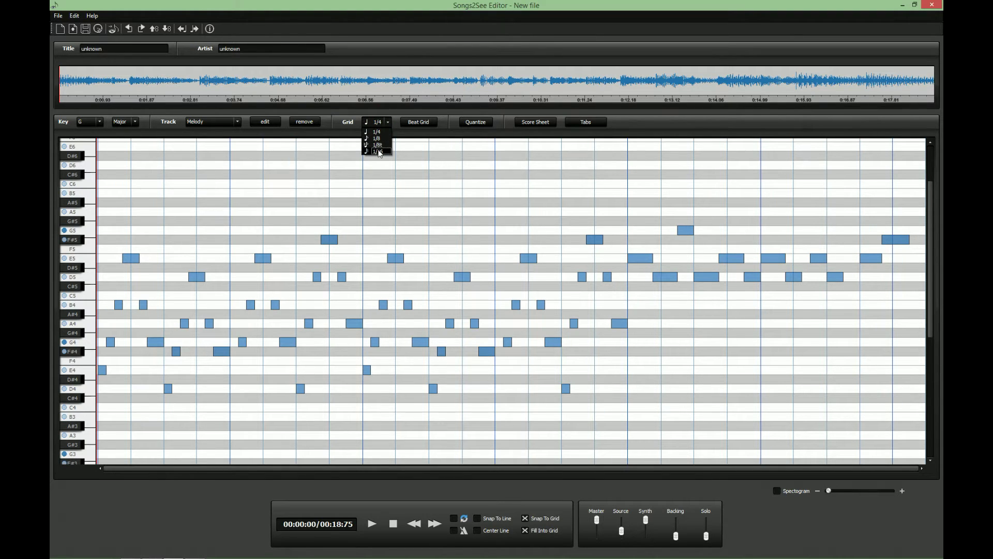
click(378, 151)
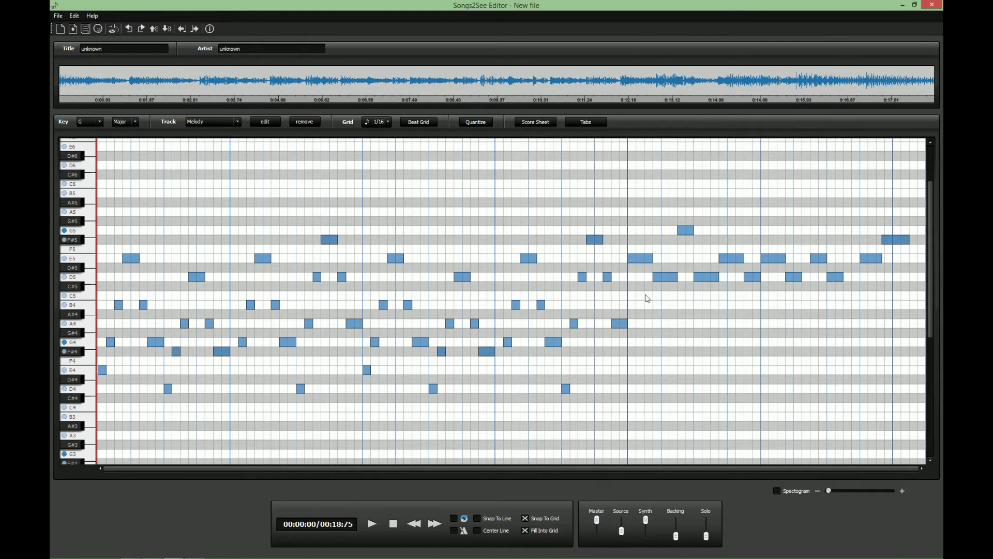
click(778, 491)
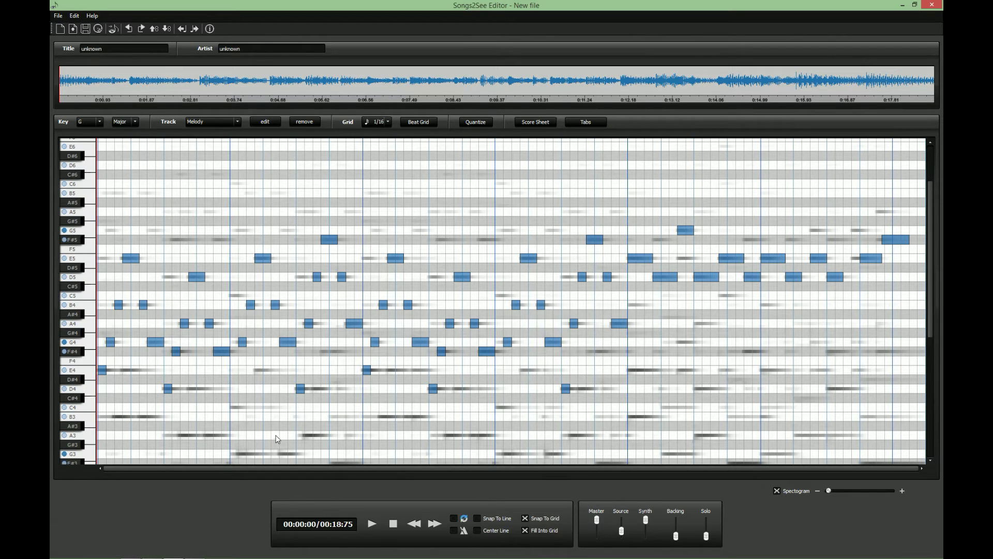
Add two C4 notes, a lengthened B4, an E5 and a long A4, and lengthen the F#5
click(235, 409)
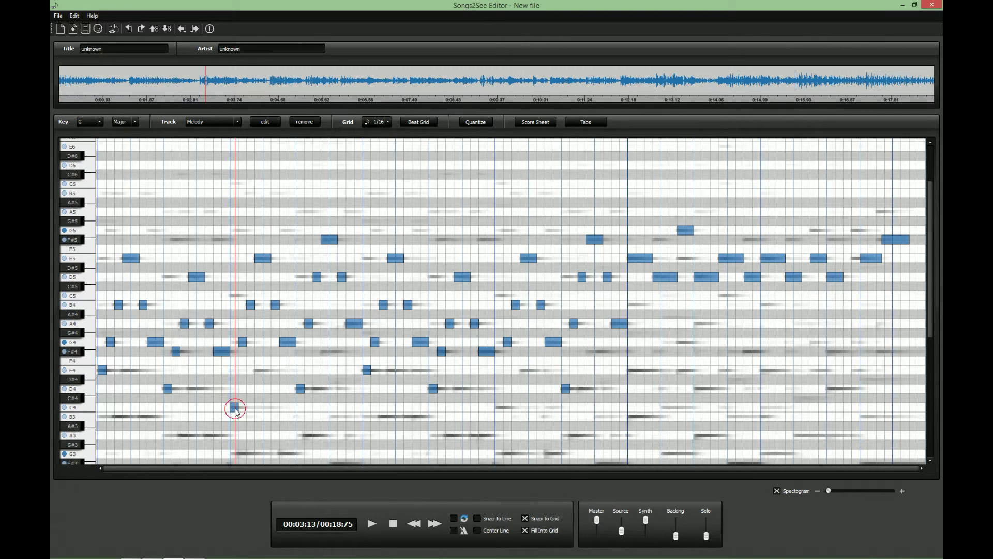
click(500, 407)
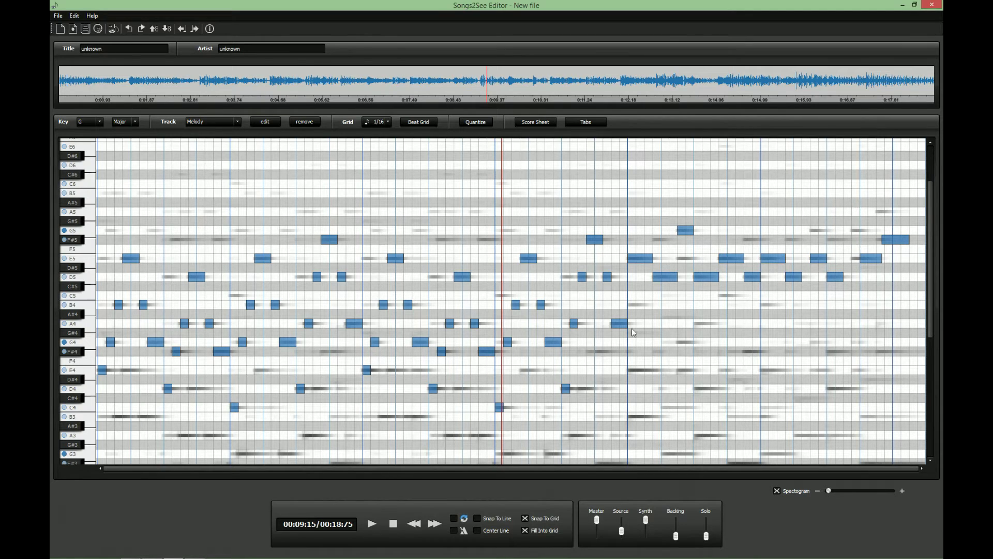
click(631, 305)
drag(635, 305, 654, 305)
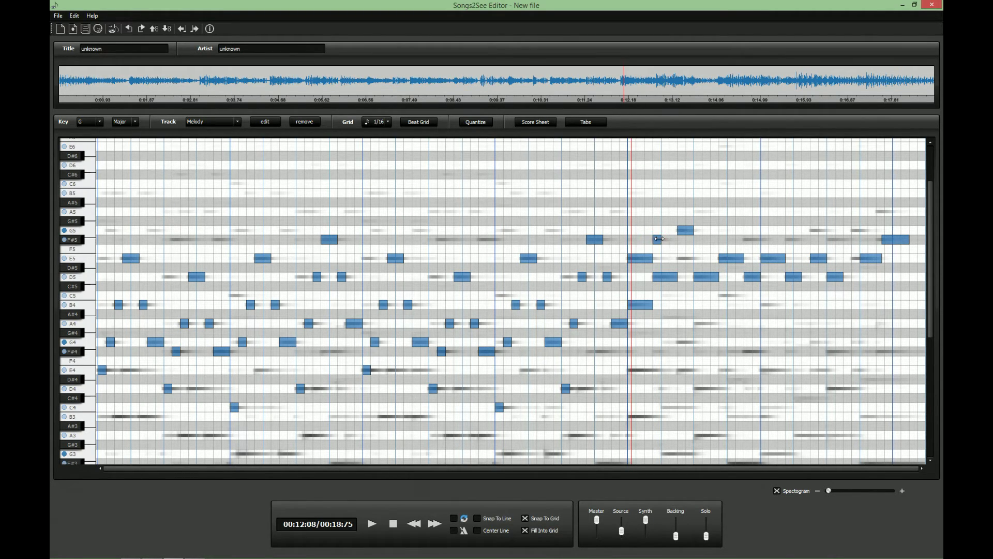
drag(660, 239, 681, 246)
click(682, 258)
click(699, 323)
mouse_move(706, 323)
mouse_down()
mouse_move(722, 292)
mouse_move(745, 297)
mouse_move(753, 240)
mouse_move(784, 304)
mouse_up()
Add C5, F#5, B4, F#5, G5 and F#5 melody notes, lengthening one F#5
click(724, 295)
click(749, 239)
click(766, 305)
click(791, 239)
click(817, 230)
mouse_move(803, 239)
mouse_down()
mouse_move(829, 229)
mouse_move(851, 240)
mouse_up()
click(833, 240)
Lengthen the D5, then add and extend E5, G5, F#5 and A5 notes
drag(843, 277, 851, 277)
click(856, 258)
click(857, 230)
drag(869, 229, 876, 230)
drag(869, 258, 876, 258)
click(885, 240)
click(882, 212)
drag(889, 211, 893, 212)
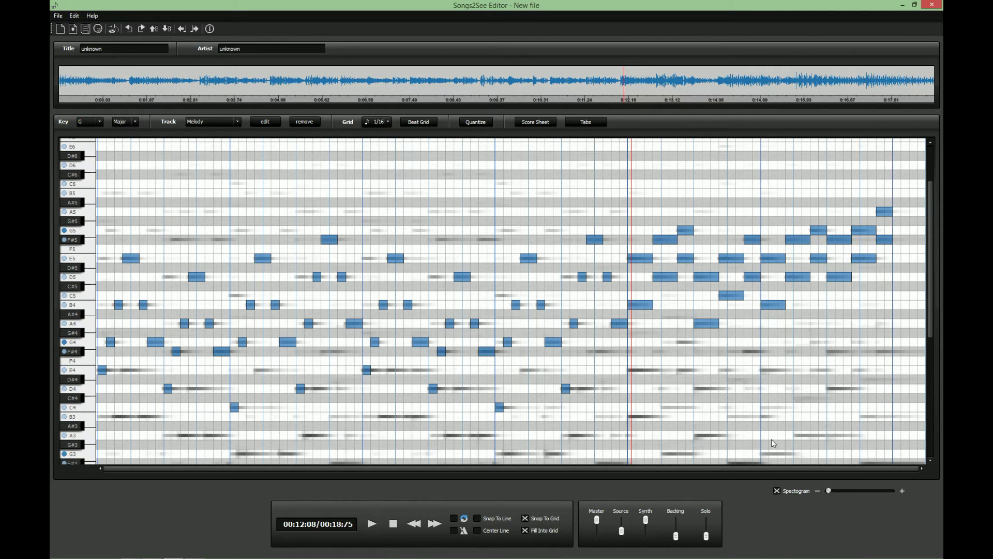
Hide the spectrogram, play the melody in the Score Sheet viewer, then close it
click(777, 491)
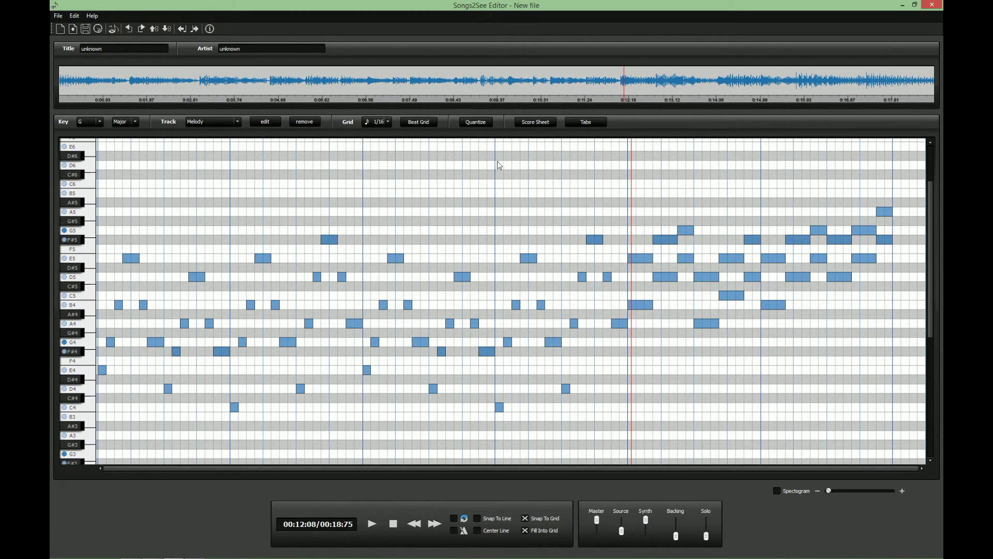
click(524, 123)
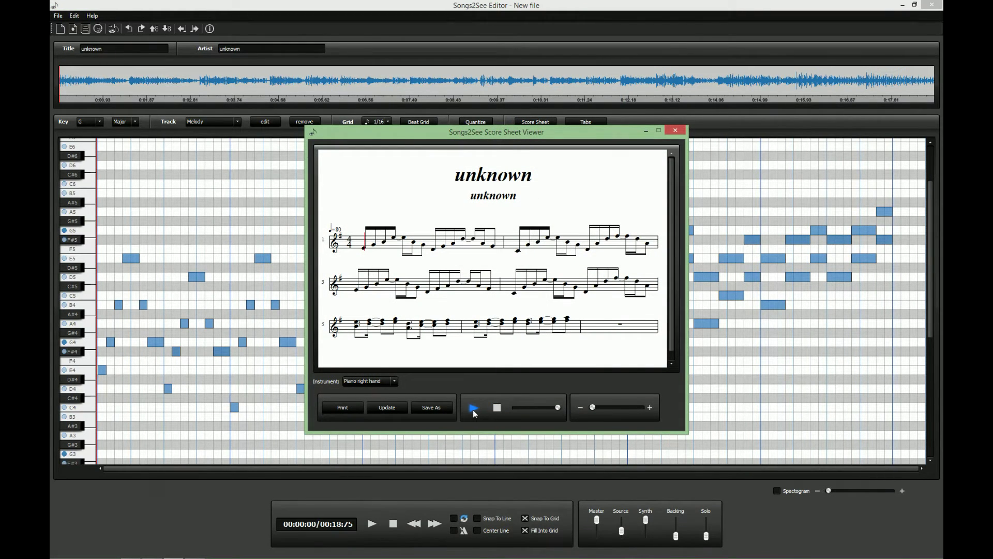
click(473, 408)
click(496, 412)
click(675, 131)
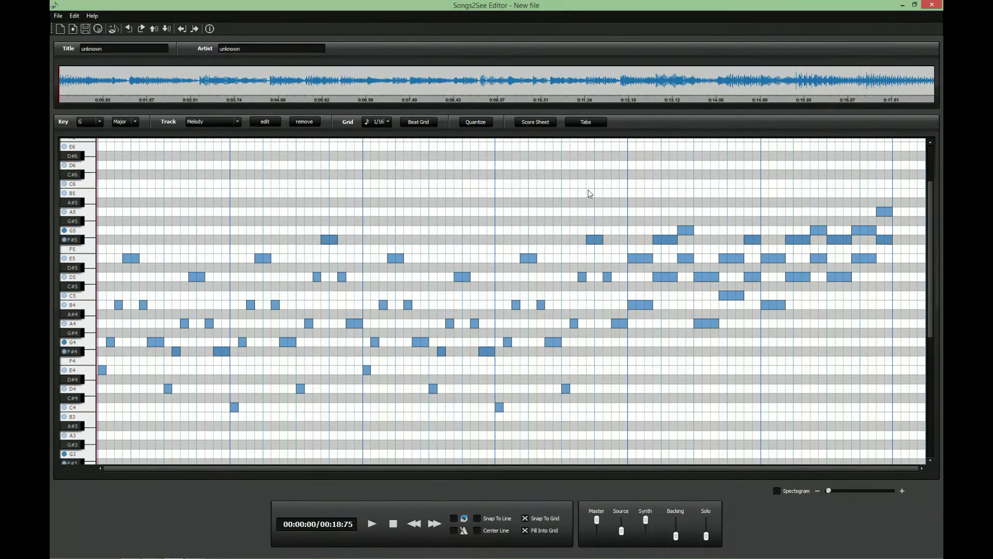
Switch to the Bass track, play it back, and start quantizing its notes
click(220, 122)
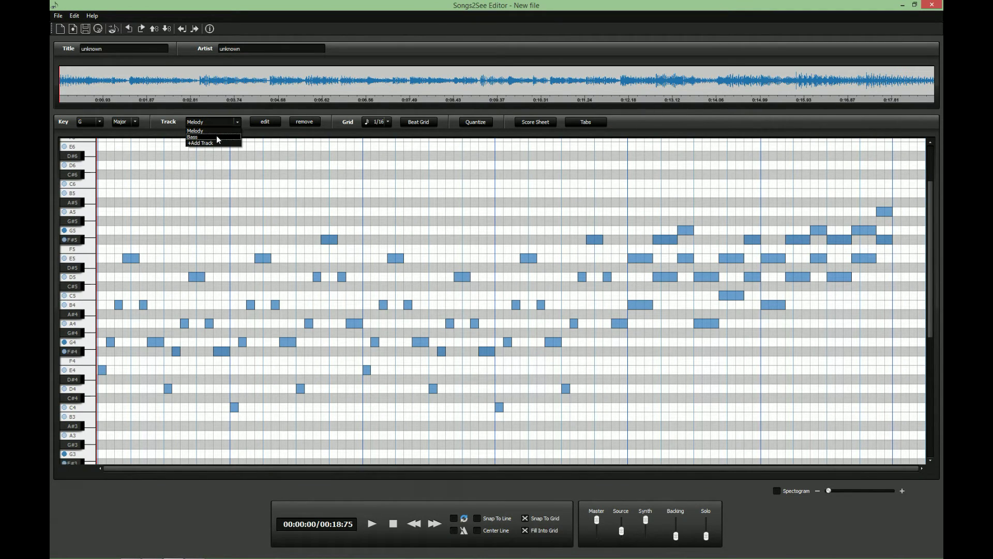
click(216, 137)
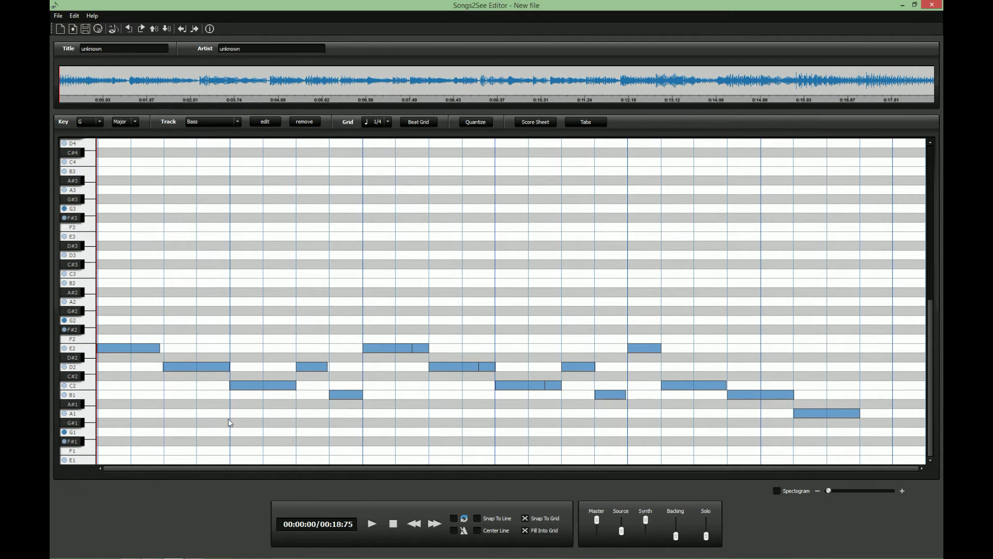
click(372, 524)
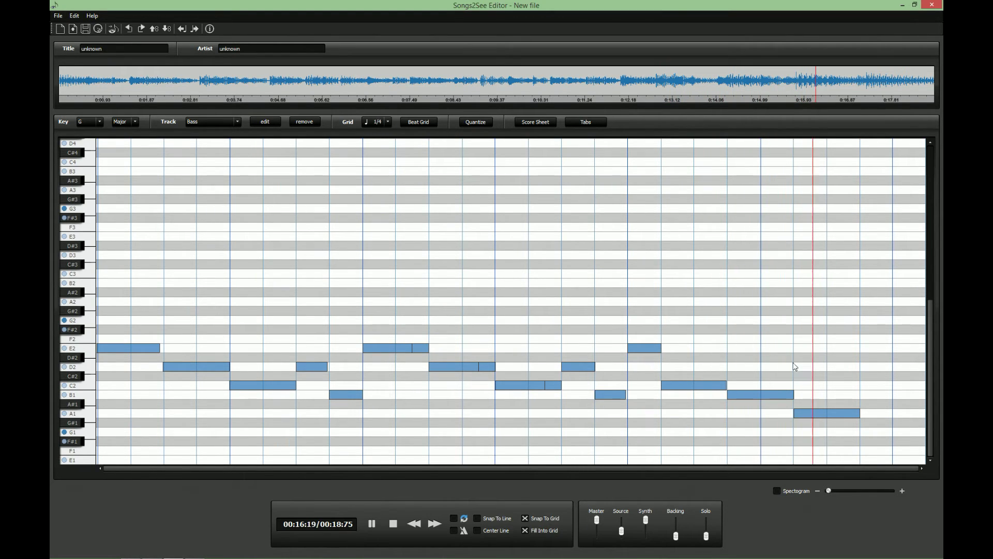
click(396, 524)
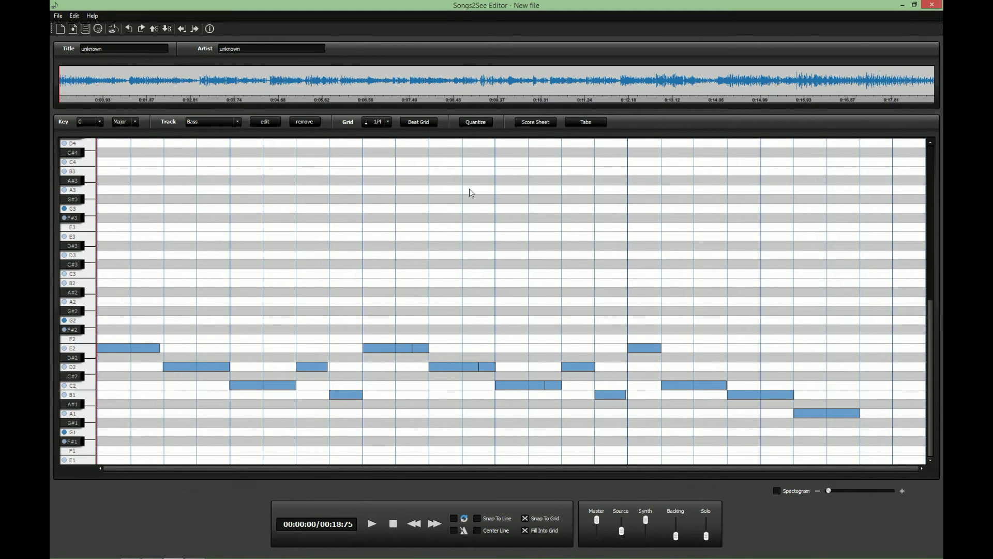
click(484, 124)
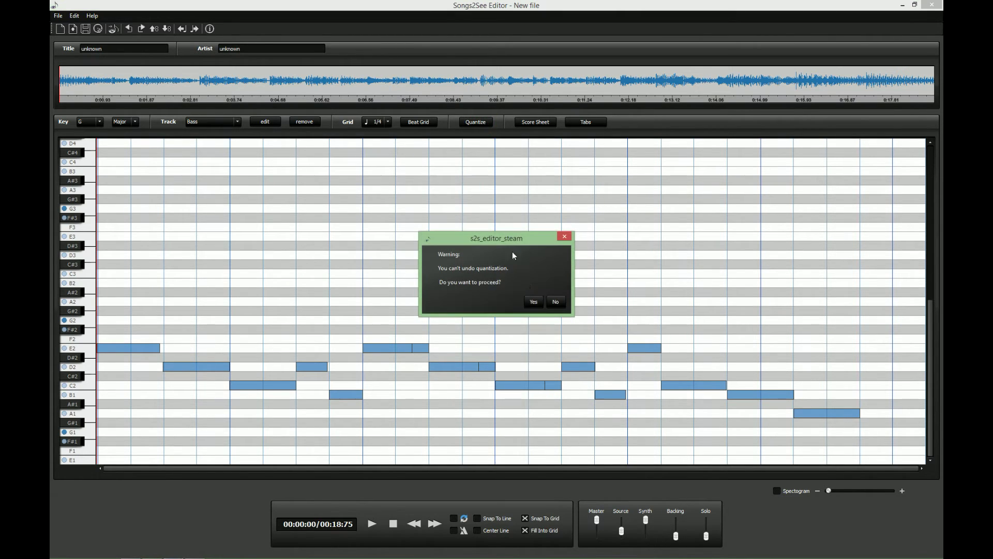
Quantize the bass, then use the spectrogram to trim C2 and add D2, C2, D2 and B1 notes
click(530, 297)
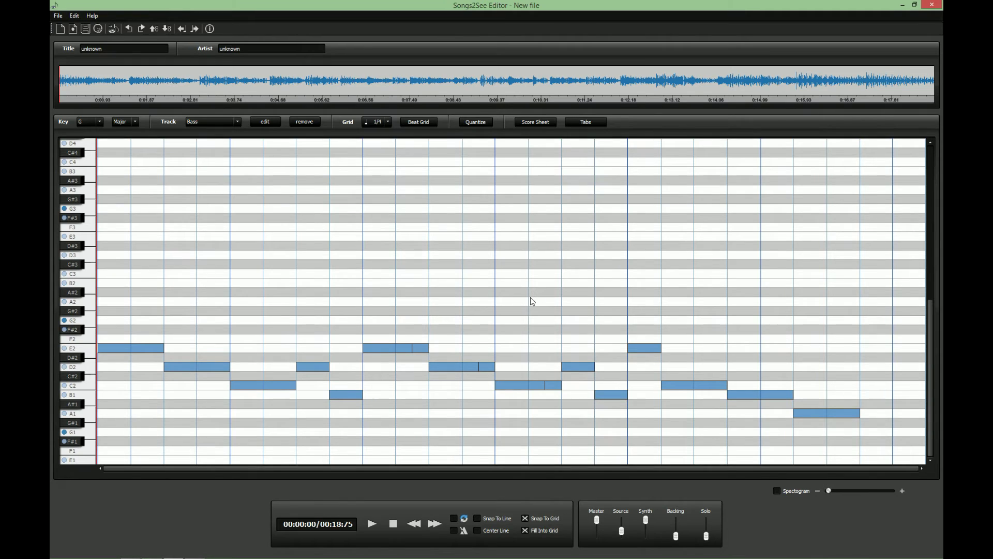
click(777, 491)
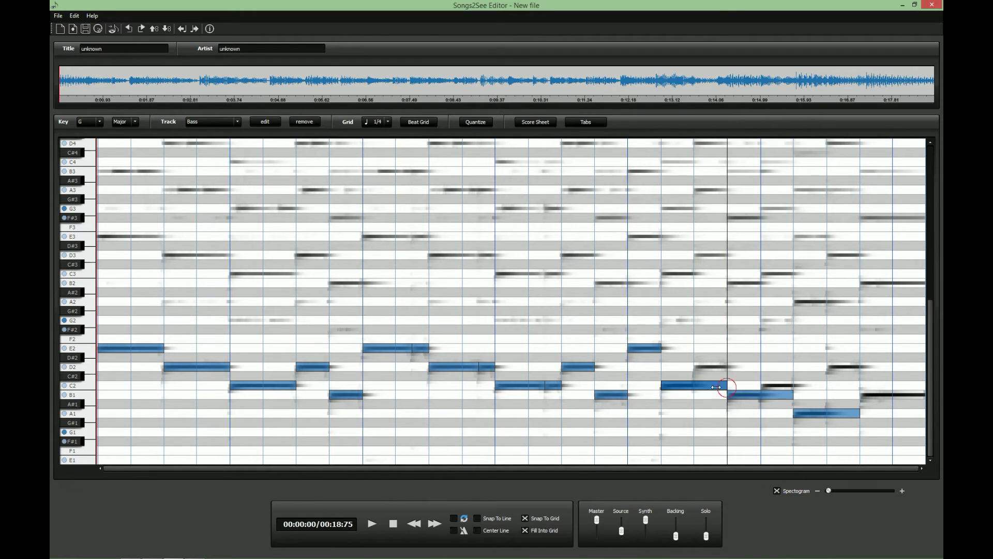
click(716, 367)
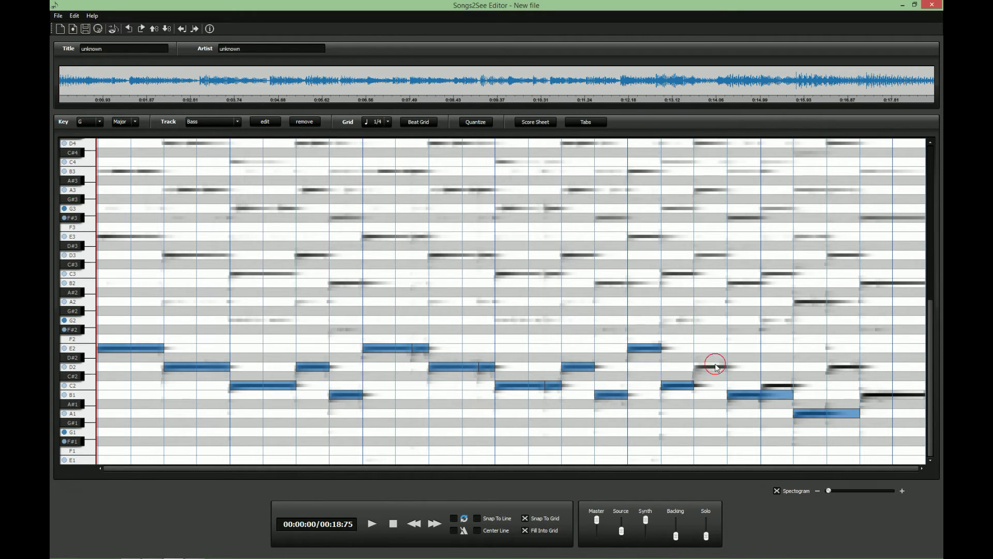
click(776, 386)
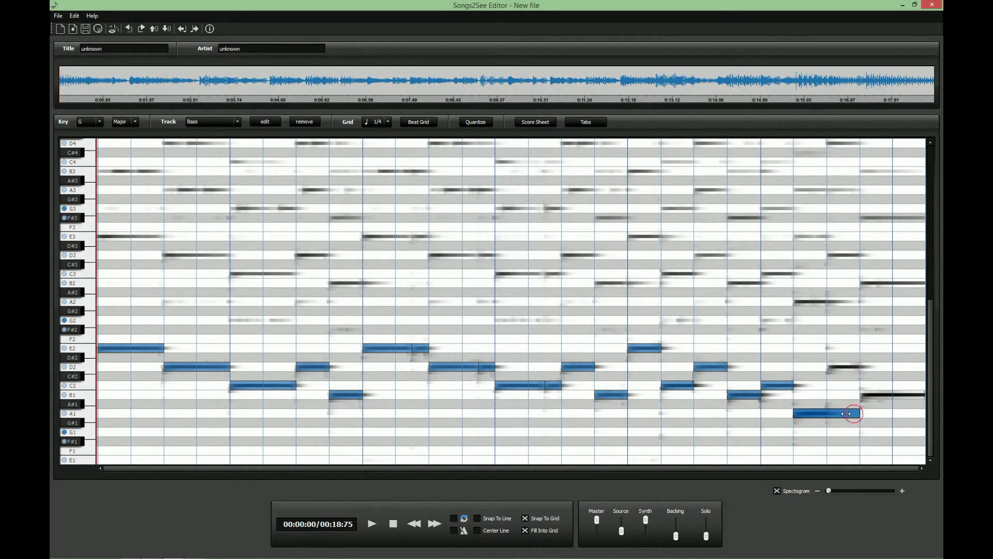
click(844, 368)
click(875, 395)
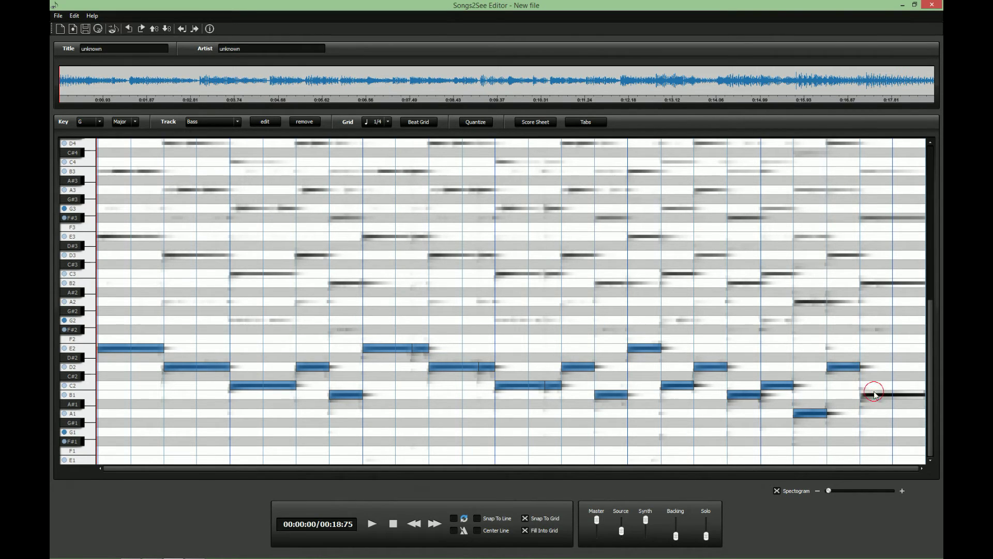
click(777, 491)
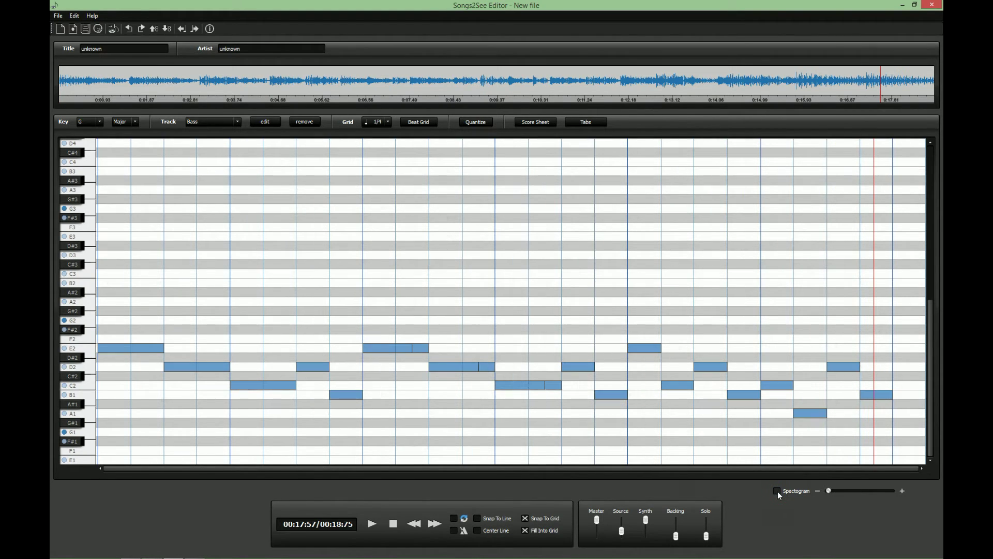
click(538, 122)
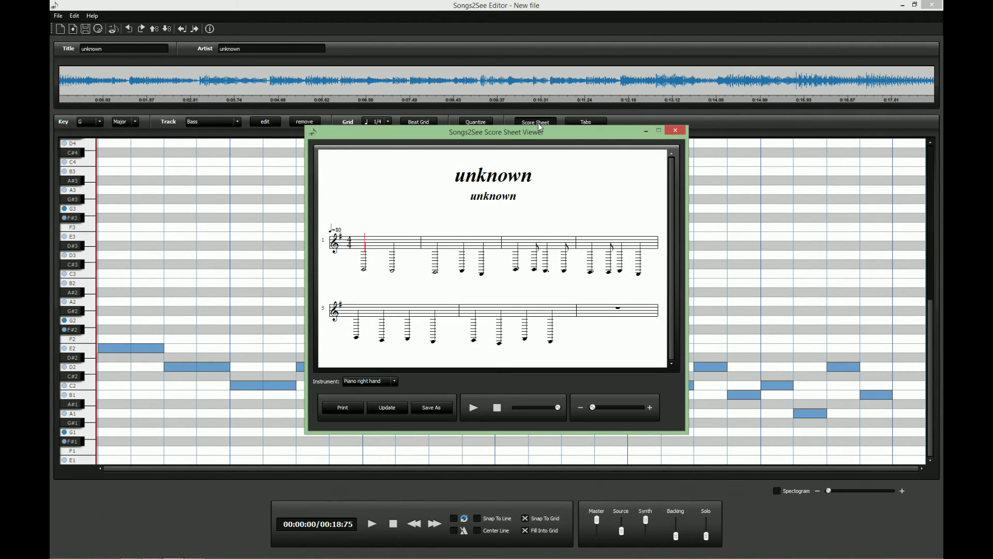
click(369, 383)
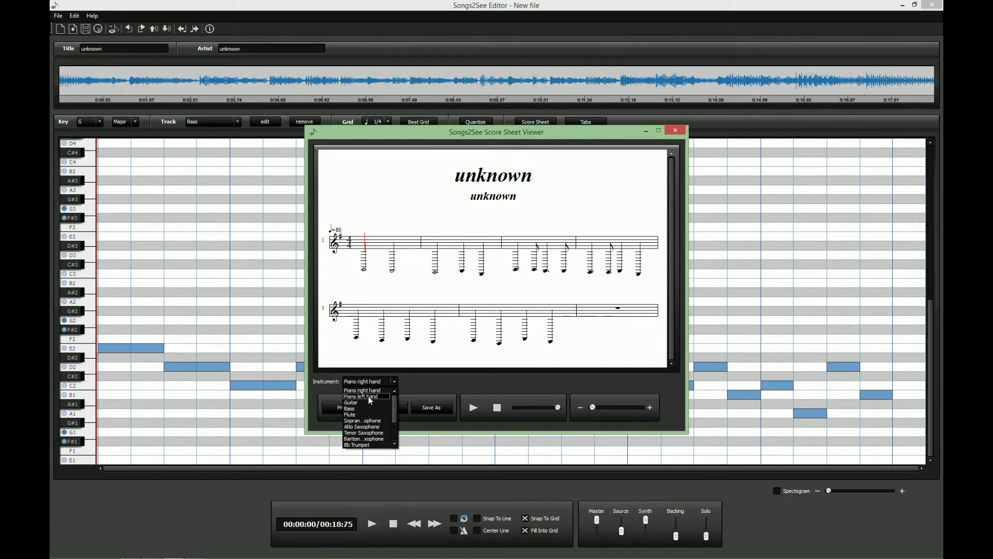
click(368, 397)
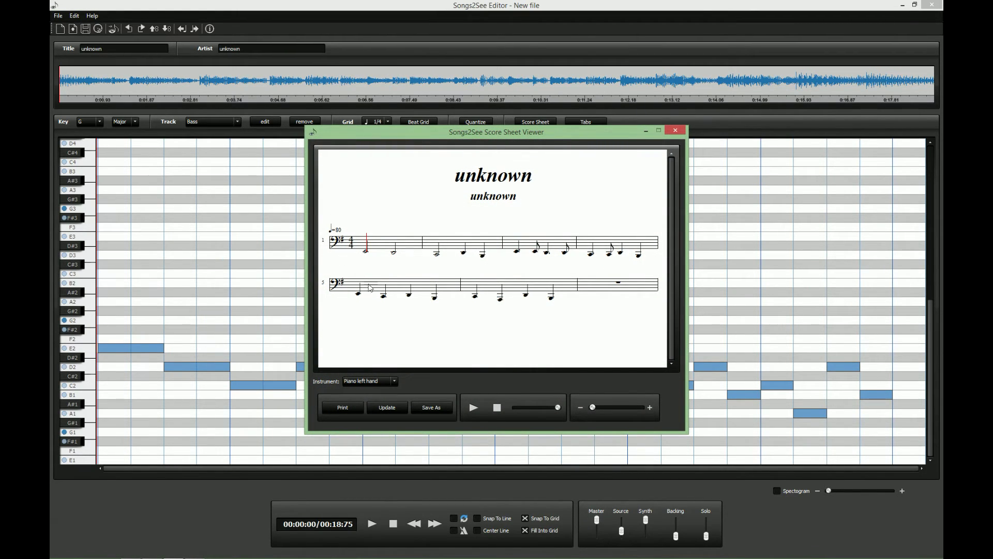
click(473, 407)
click(497, 410)
click(675, 130)
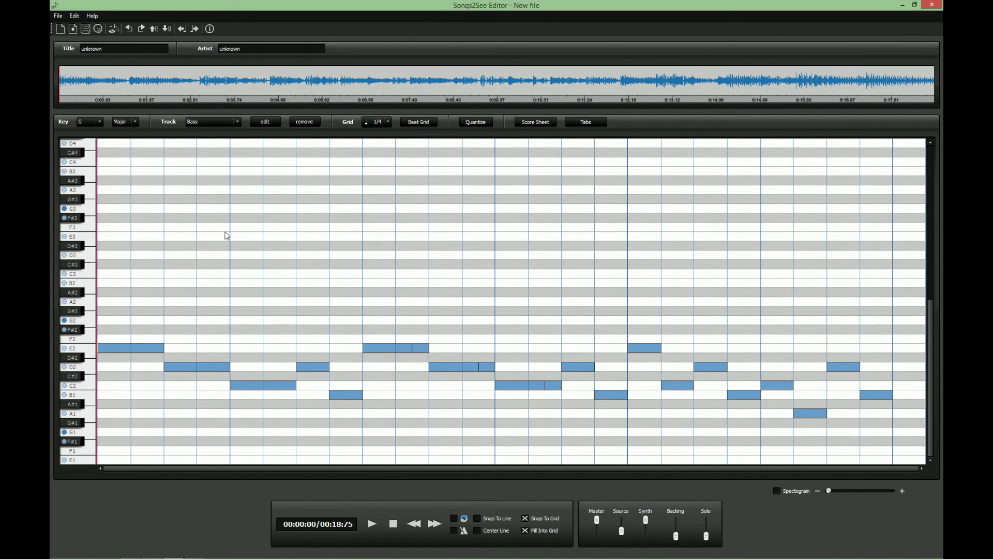
click(58, 16)
Export the bass track as standard MusicXML, overwriting Bass.xml
mouse_move(103, 149)
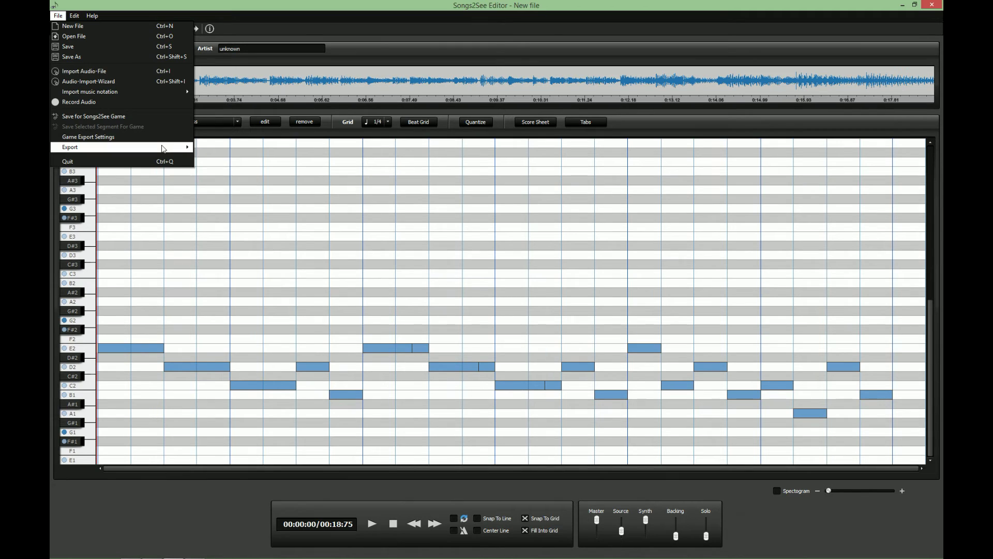
mouse_move(211, 160)
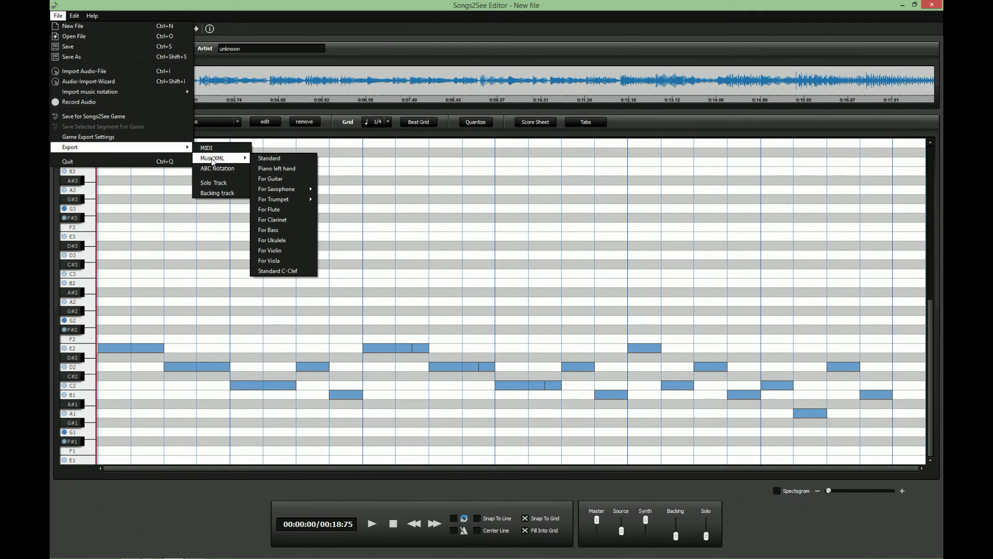
click(290, 161)
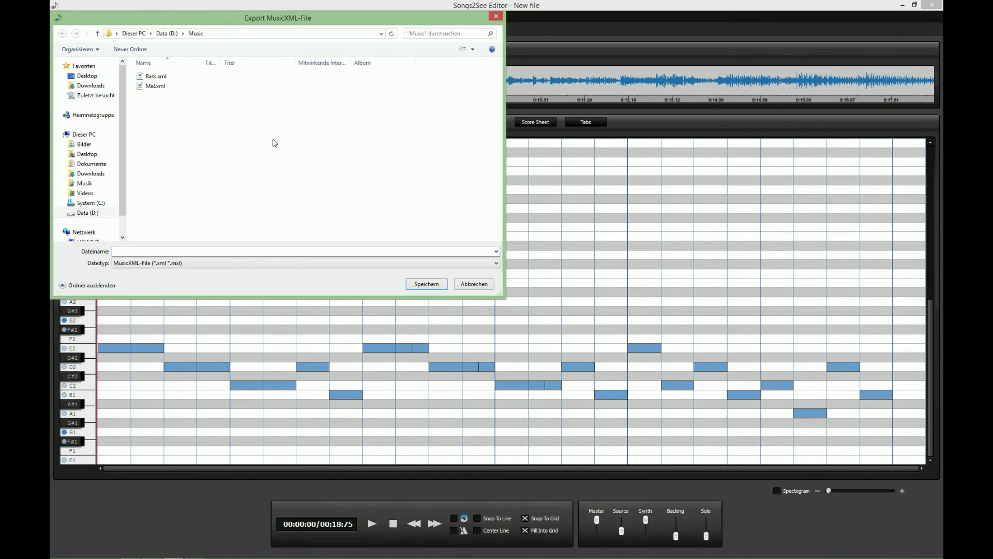
click(156, 78)
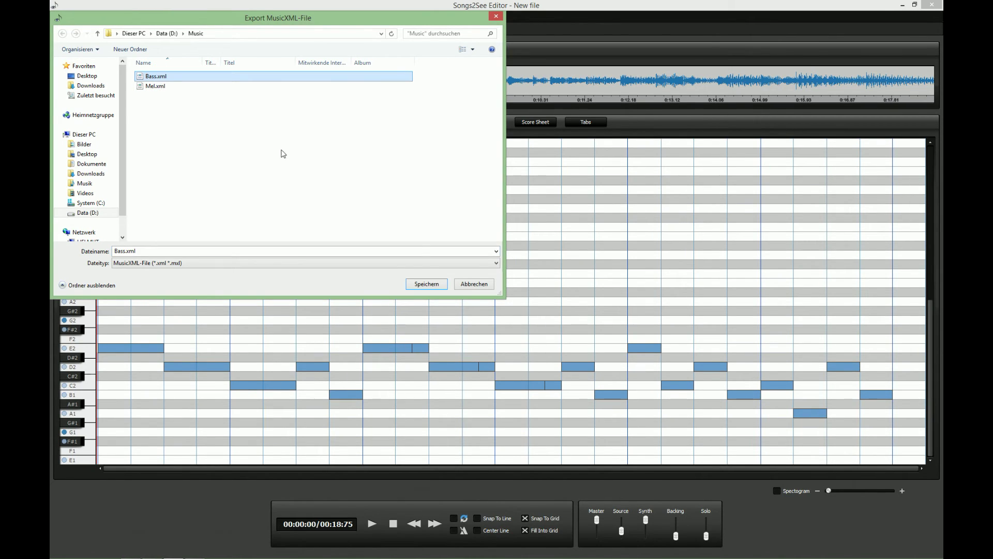
click(424, 286)
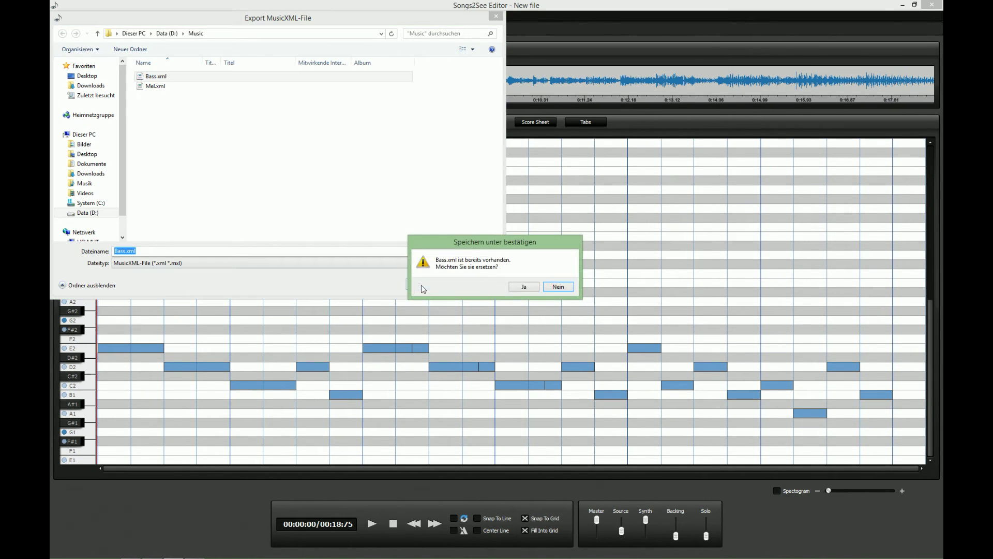
click(521, 288)
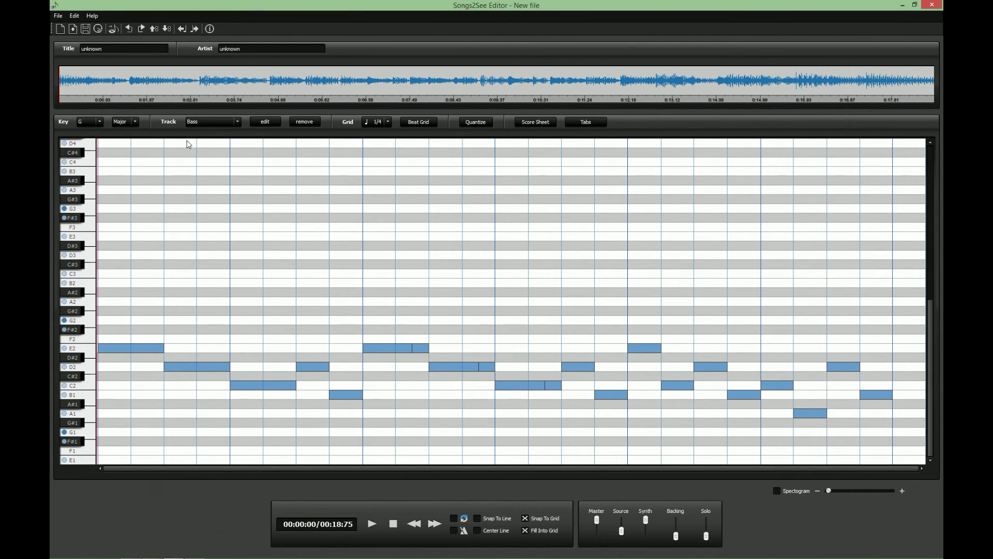
Switch to the Melody track and export it as standard MusicXML to Mel.xml
click(200, 126)
click(201, 135)
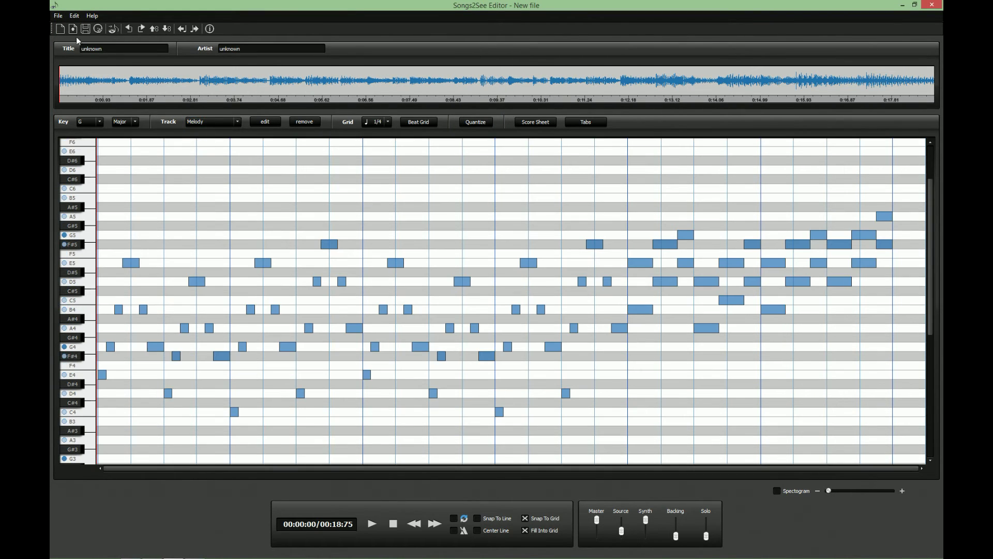
click(58, 15)
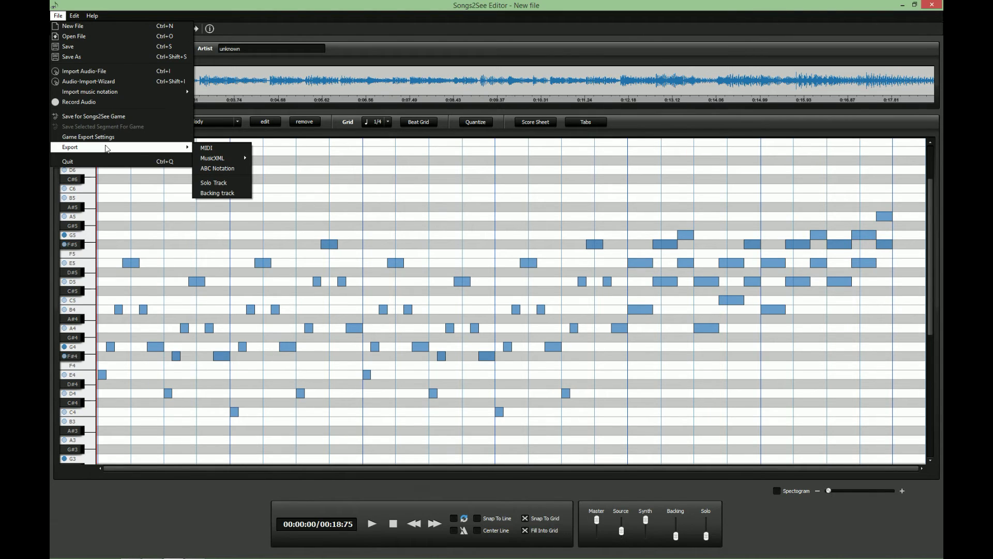
mouse_move(237, 158)
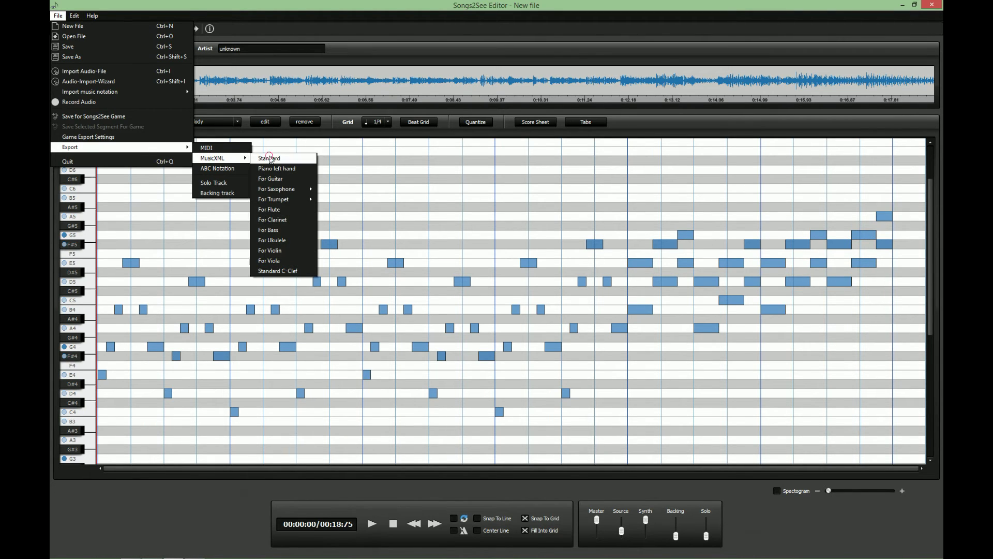
click(269, 159)
click(155, 86)
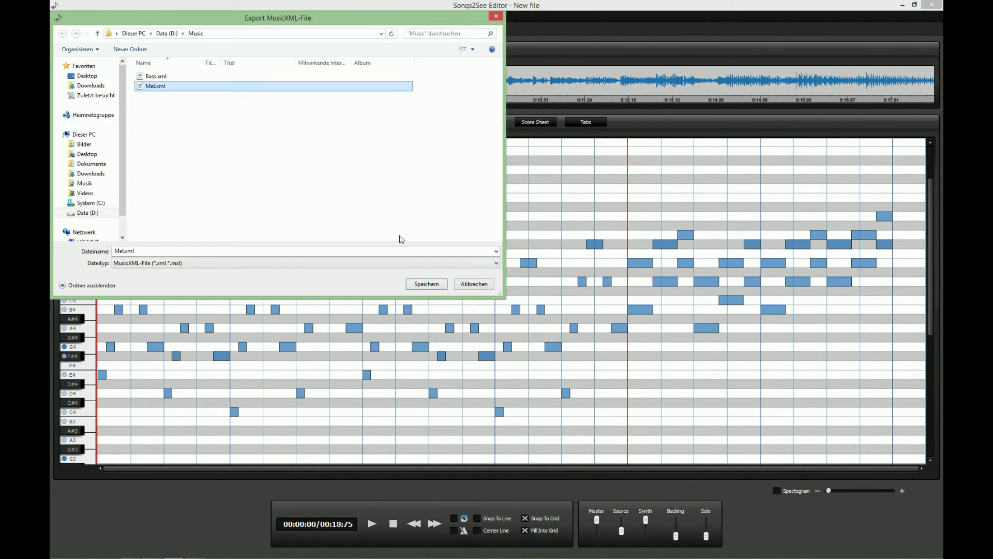
click(427, 284)
Confirm overwriting Mel.xml, then create a new grand-staff piano score in G major at 80 BPM
click(522, 293)
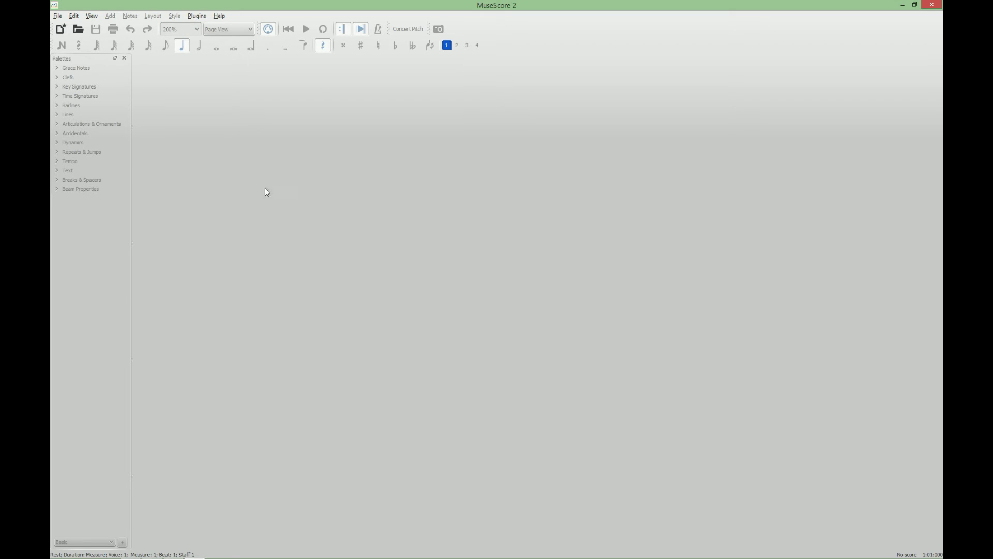
click(57, 16)
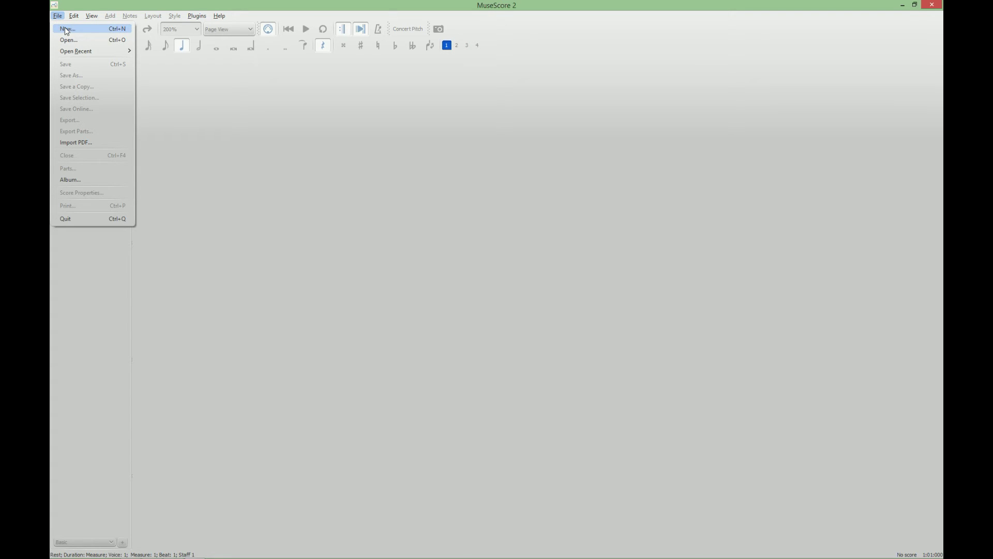
click(66, 29)
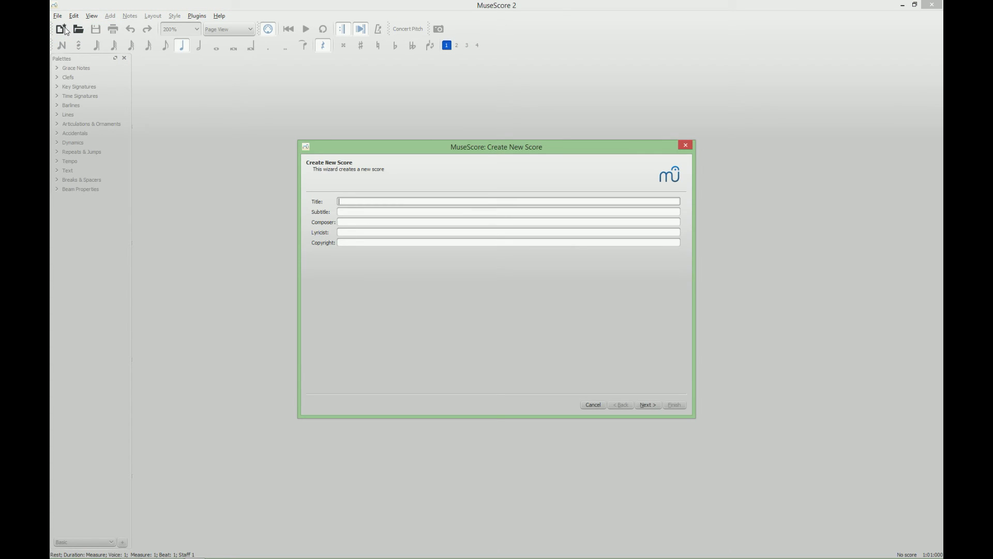
click(646, 404)
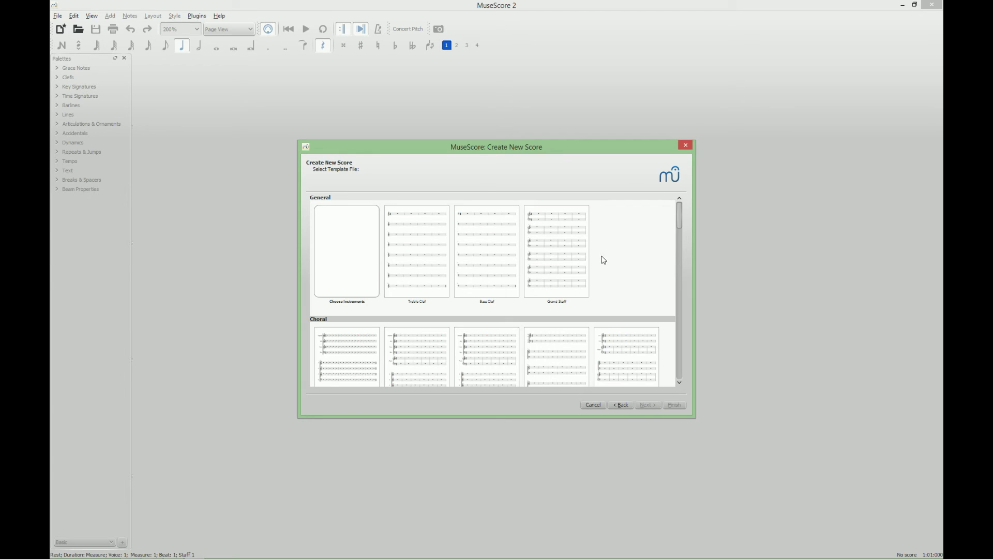
double_click(555, 227)
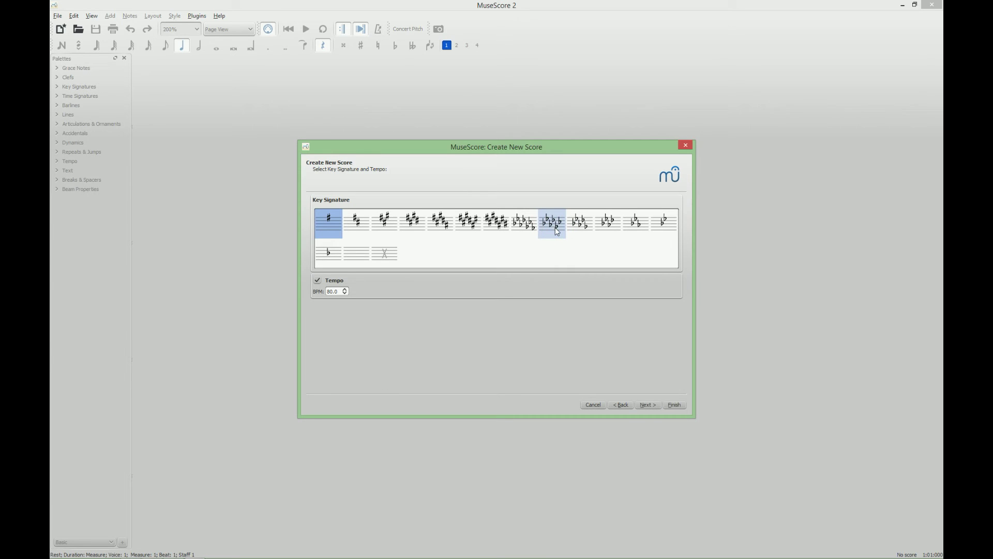
click(675, 404)
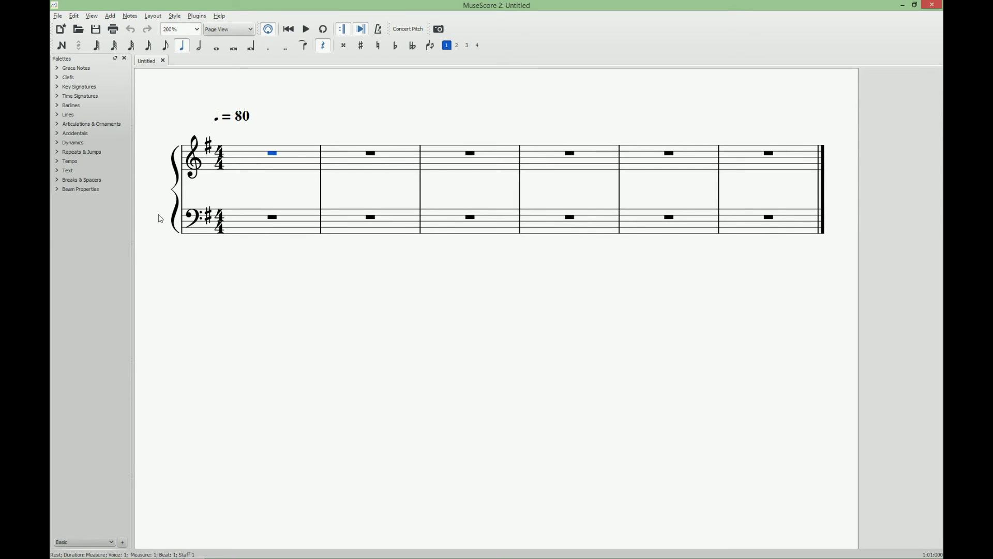
Open Bass.xml, copy all its notes, and paste them into bass-staff measure 1 of the untitled score
click(78, 29)
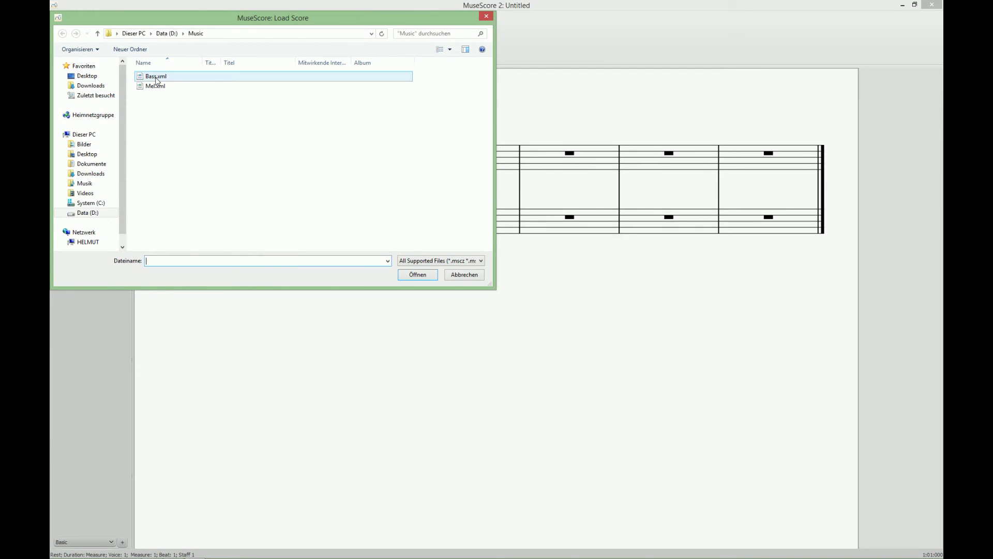
click(165, 76)
click(426, 277)
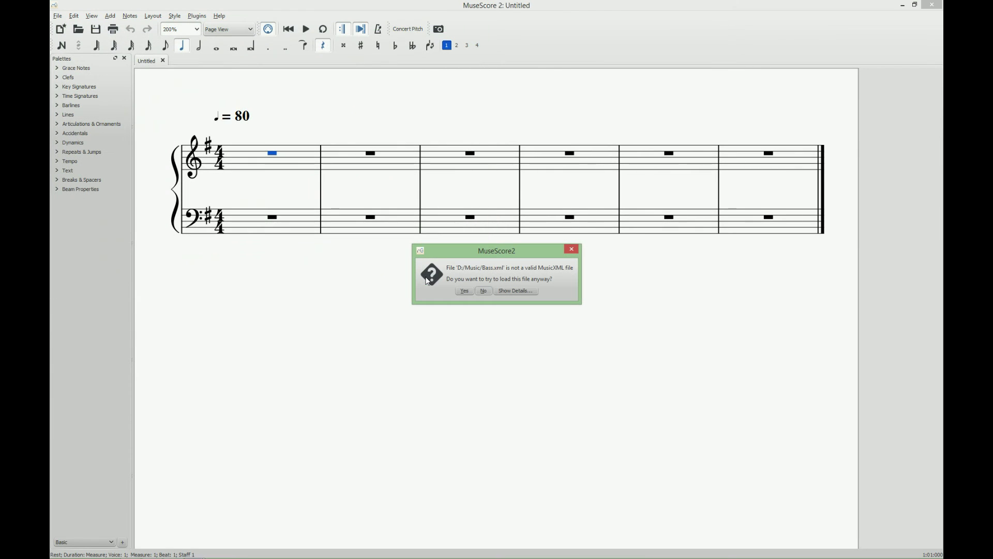
click(465, 293)
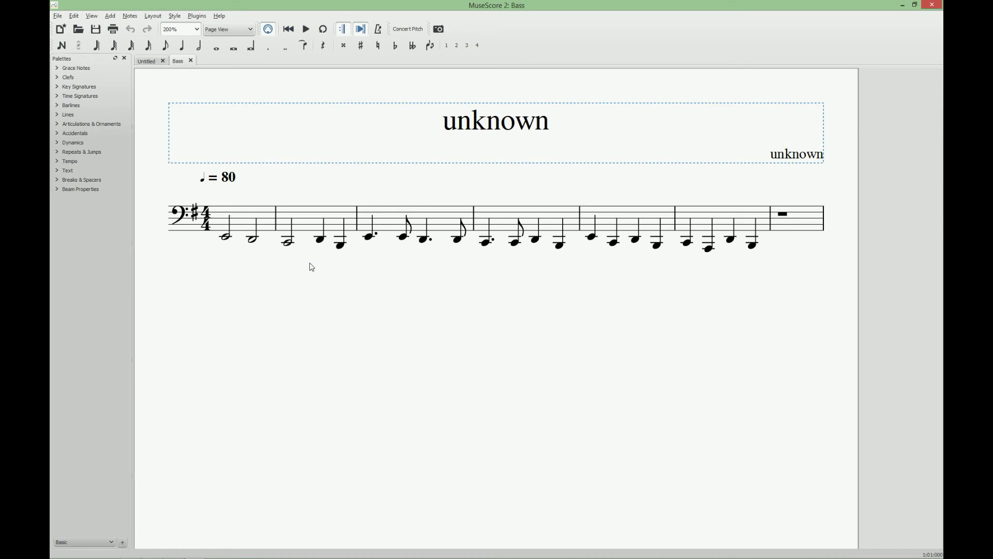
key(ctrl+a)
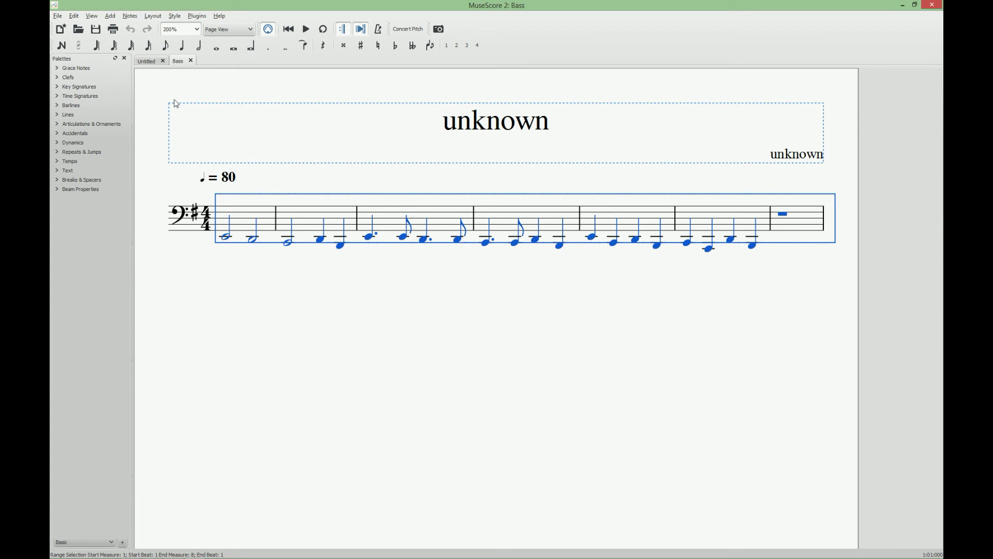
click(149, 61)
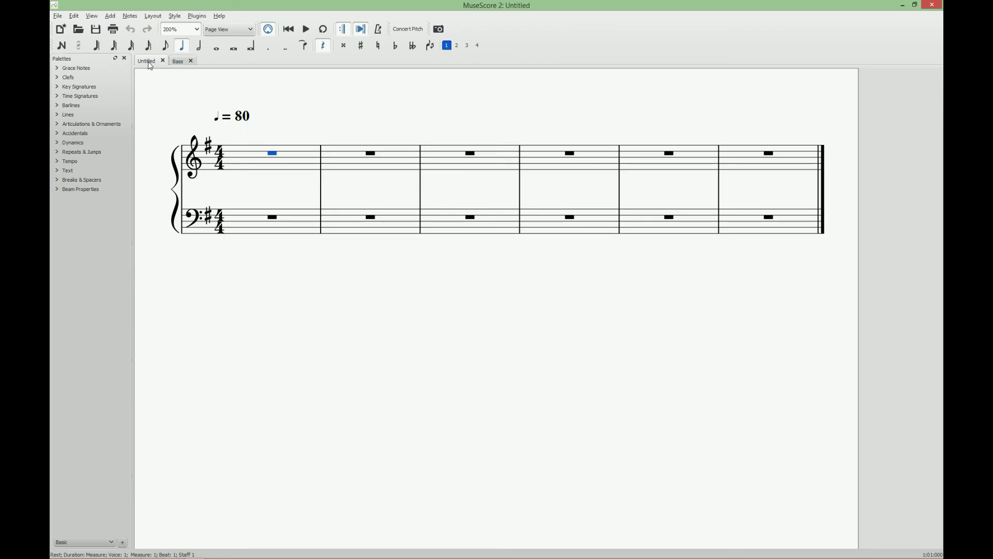
click(248, 225)
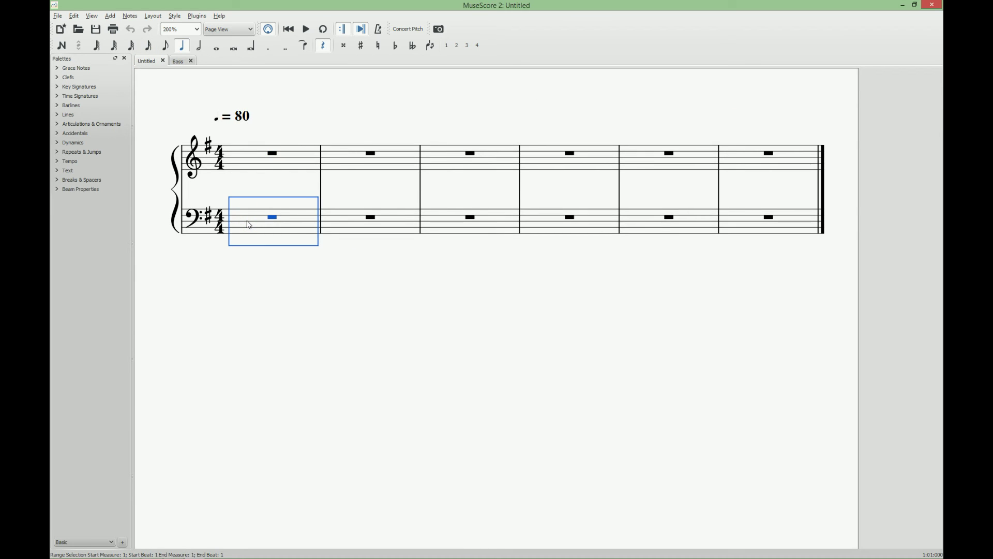
key(ctrl+v)
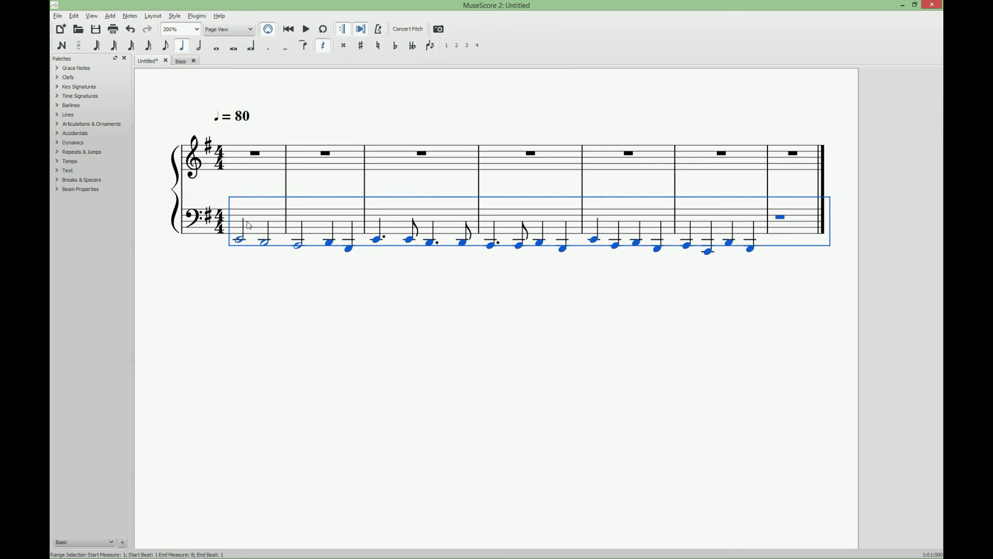
Open Mel.xml, copy the whole melody, and paste it into treble-staff measure 1 of the untitled score
click(79, 29)
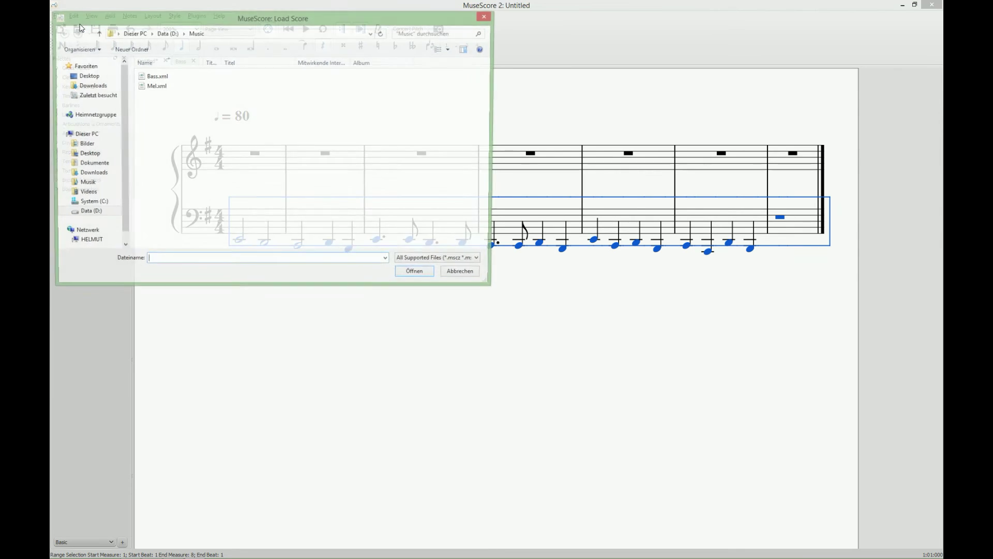
click(155, 86)
click(414, 275)
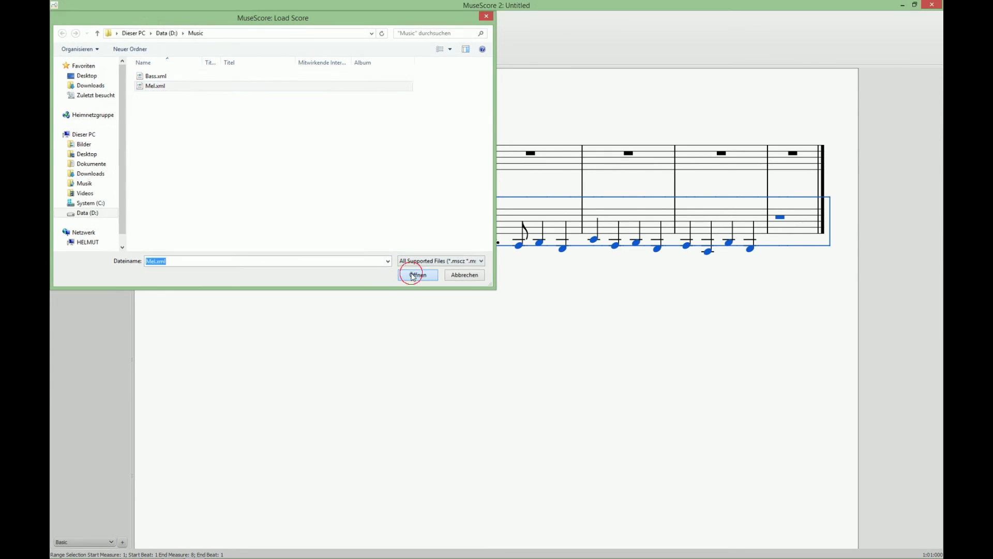
click(464, 290)
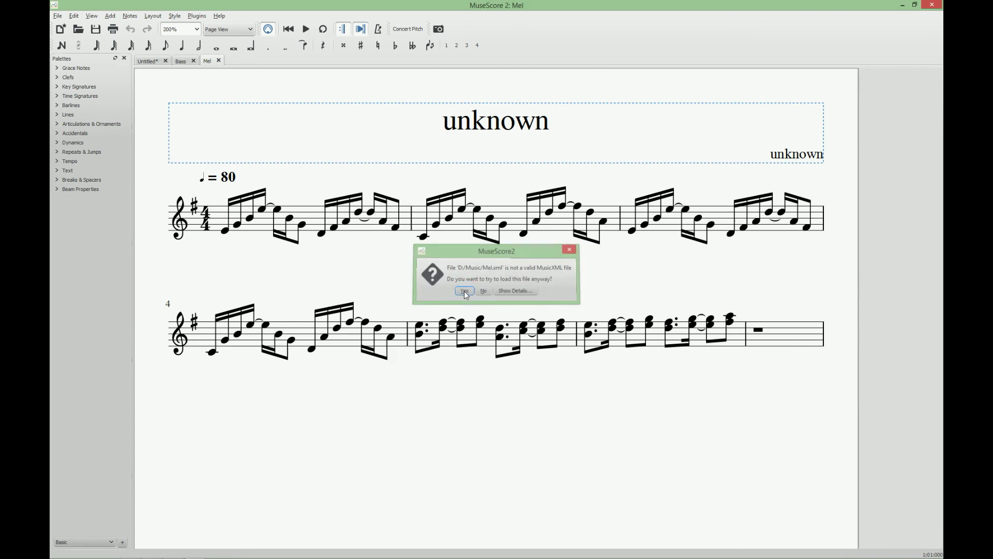
key(ctrl+a)
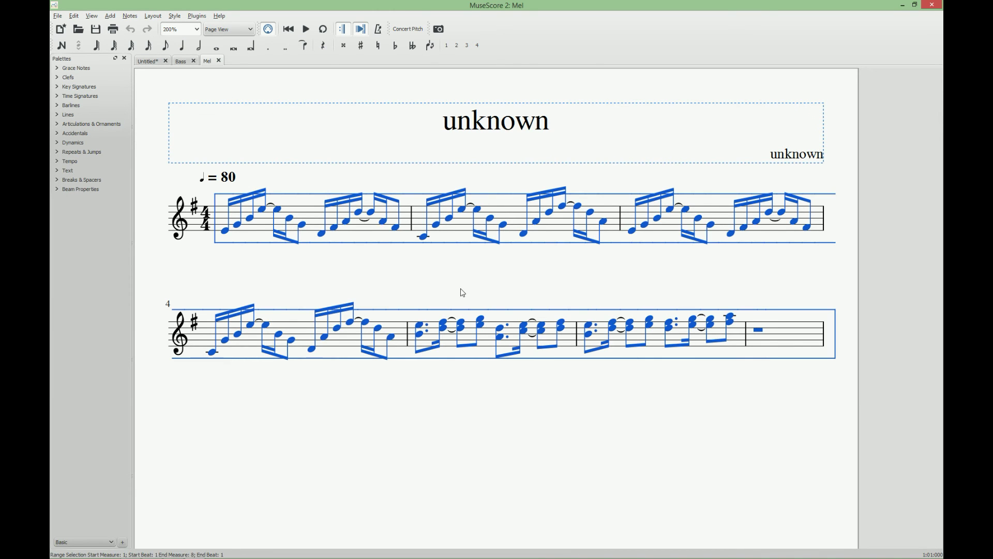
click(147, 61)
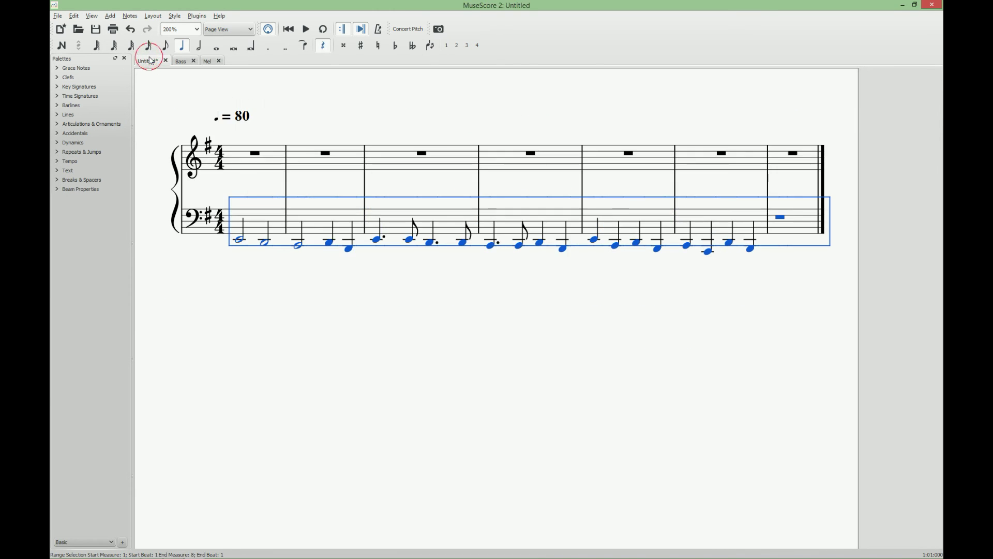
click(253, 165)
key(ctrl+v)
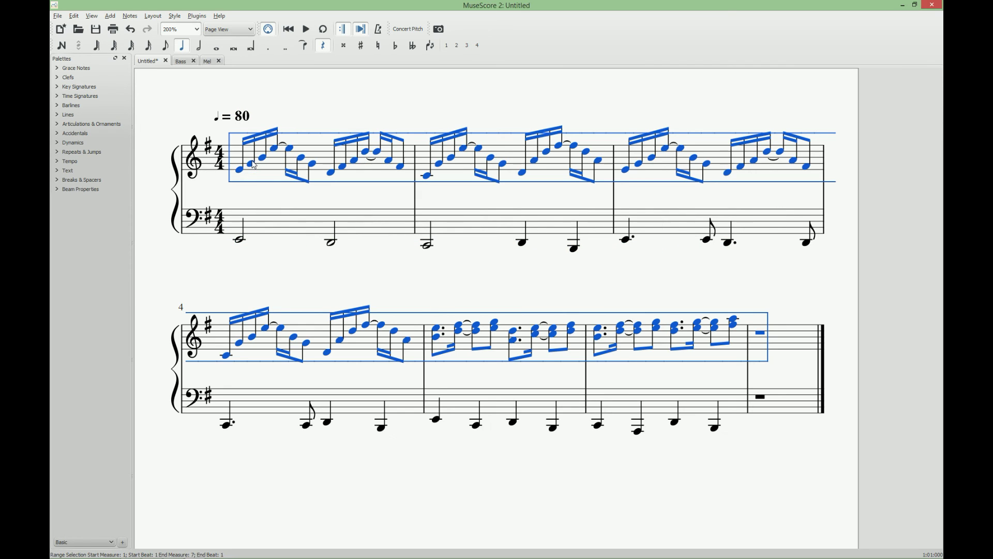
click(148, 149)
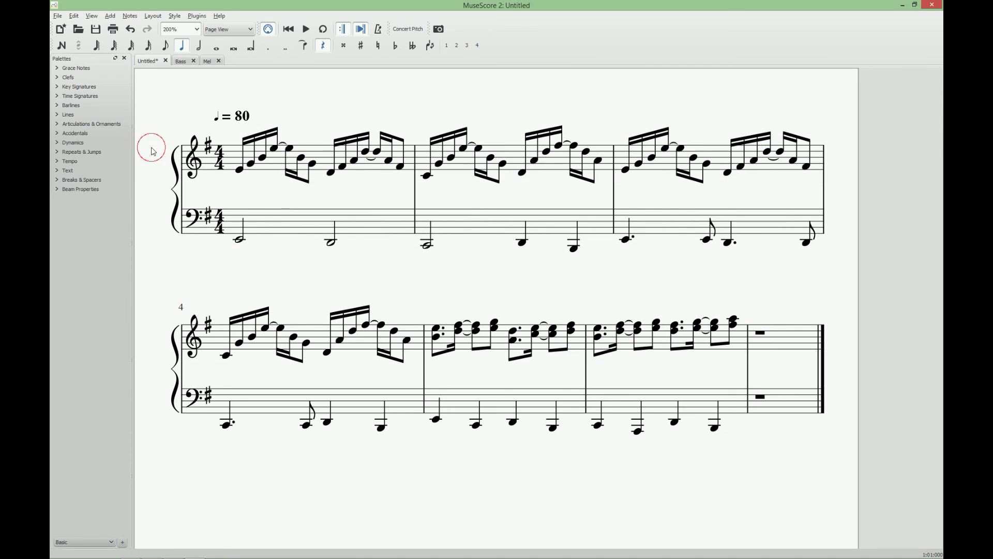
click(305, 29)
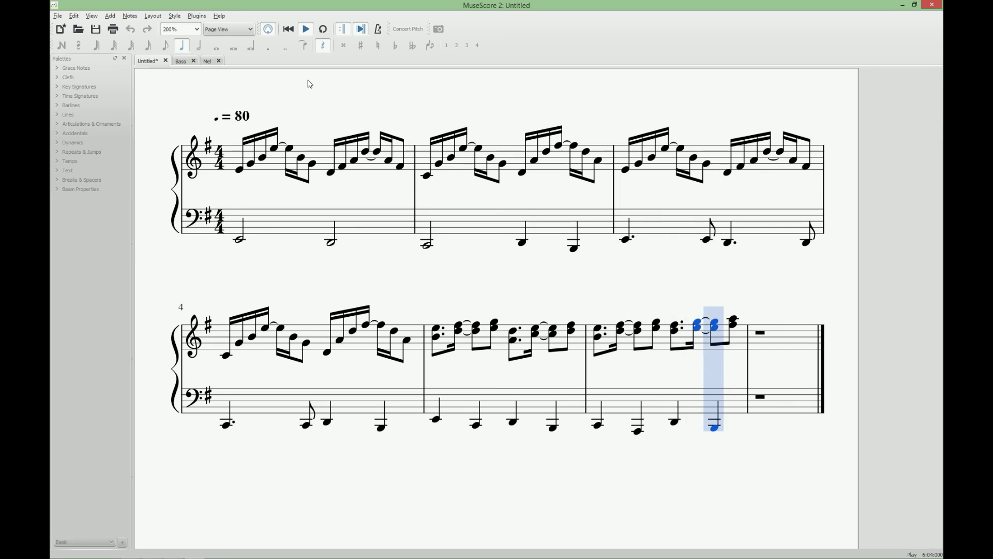
click(305, 29)
Select both staves of the empty eighth measure and delete it, leaving seven measures
click(785, 340)
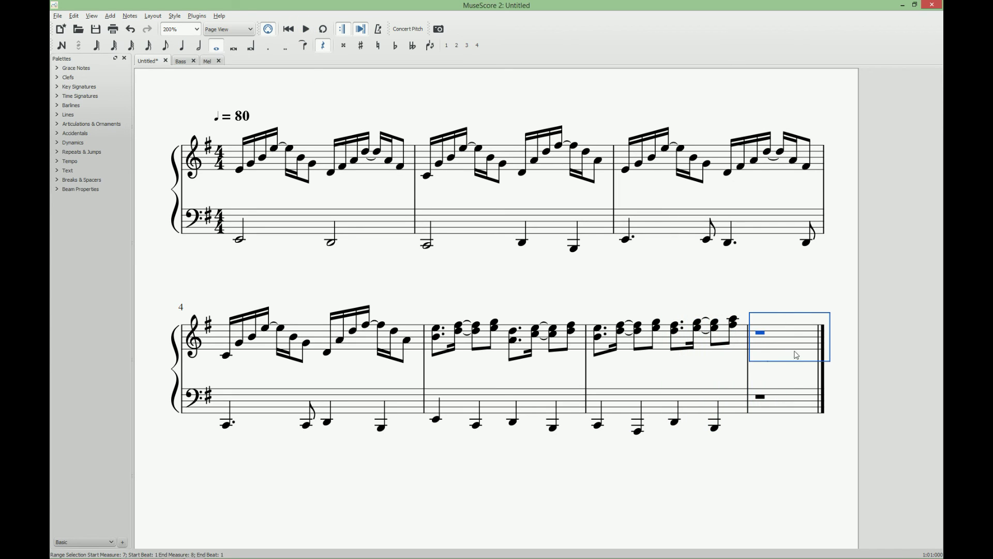
shift+click(799, 398)
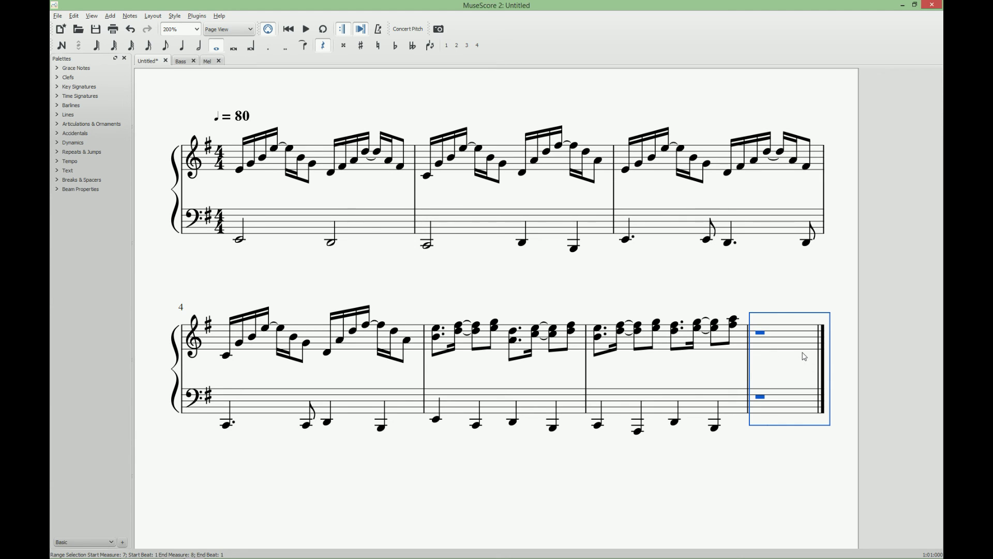
key(ctrl+Delete)
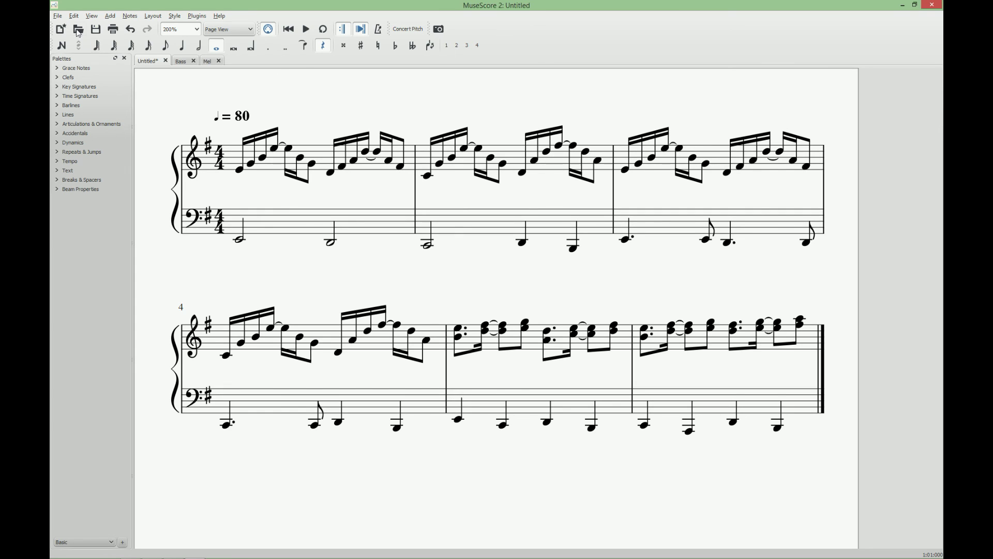
click(57, 15)
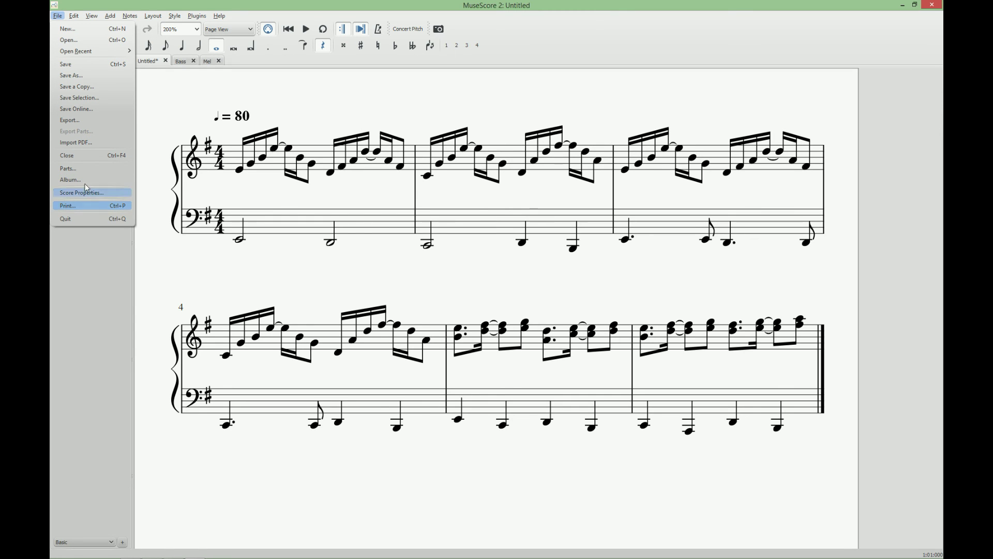
click(124, 120)
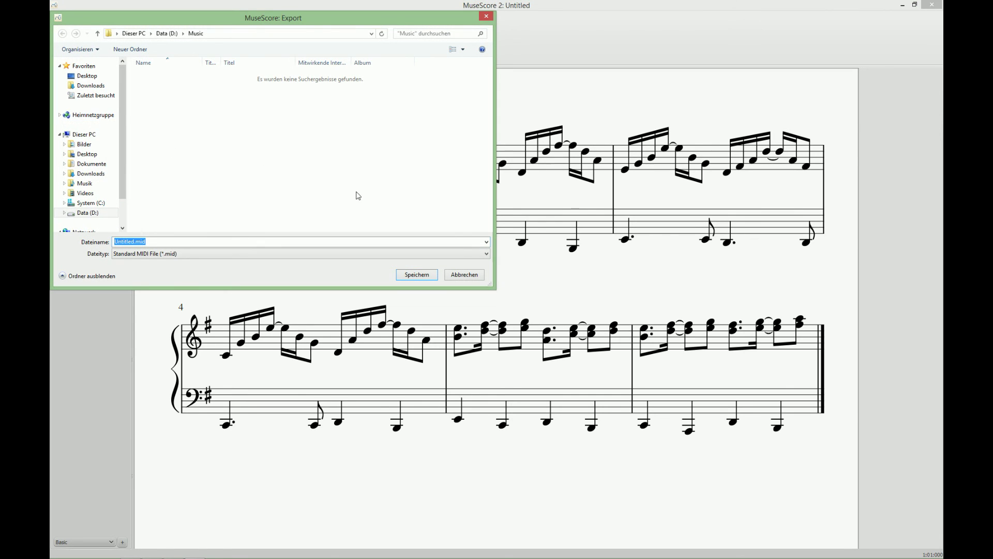
click(487, 253)
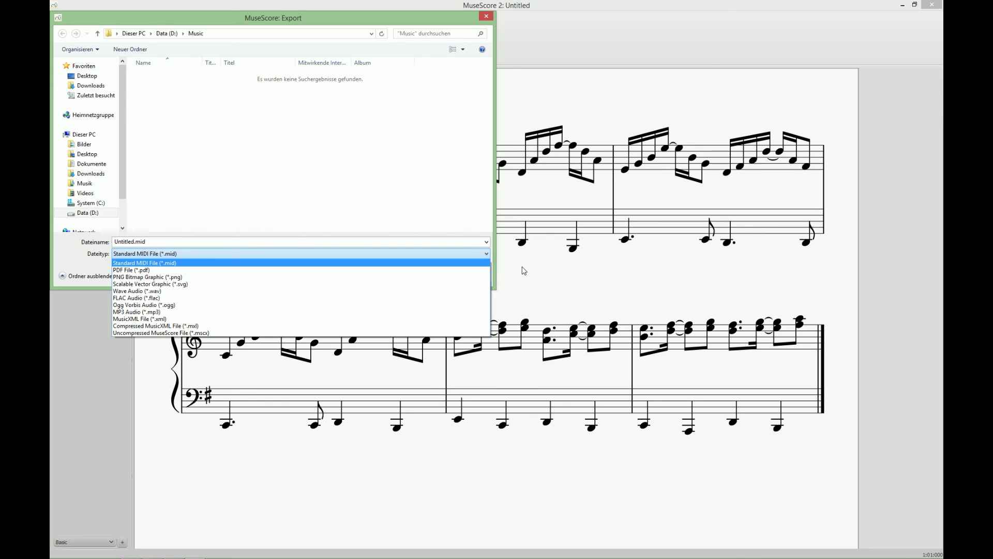
click(487, 17)
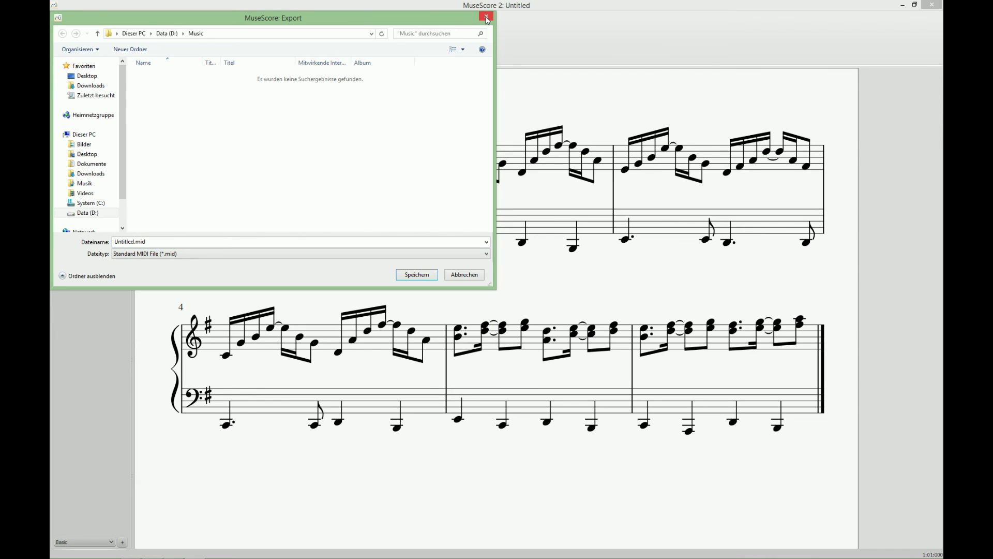
click(487, 17)
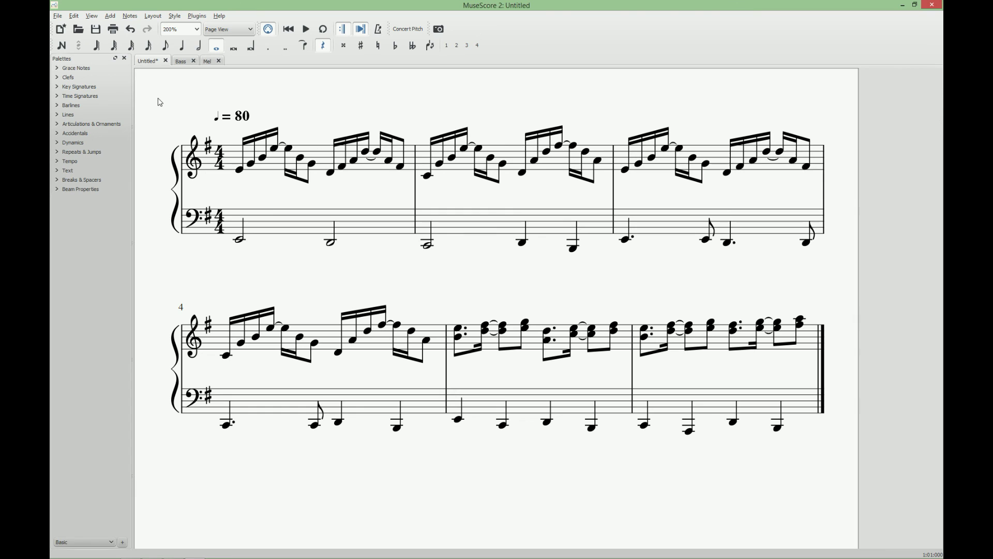